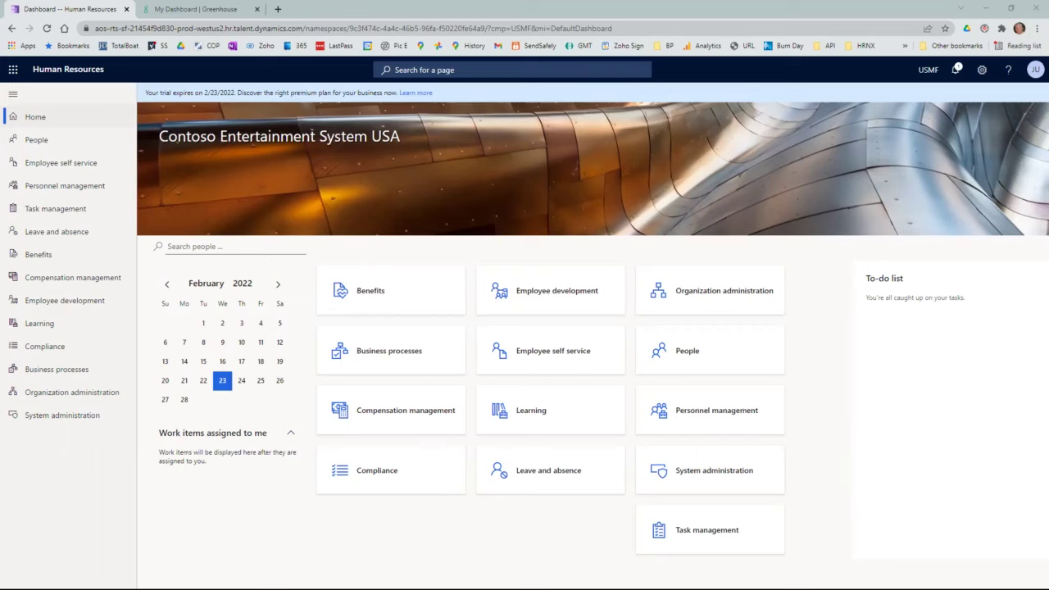
Go from the Home dashboard to the Personnel management workspace.
left_click(91, 189)
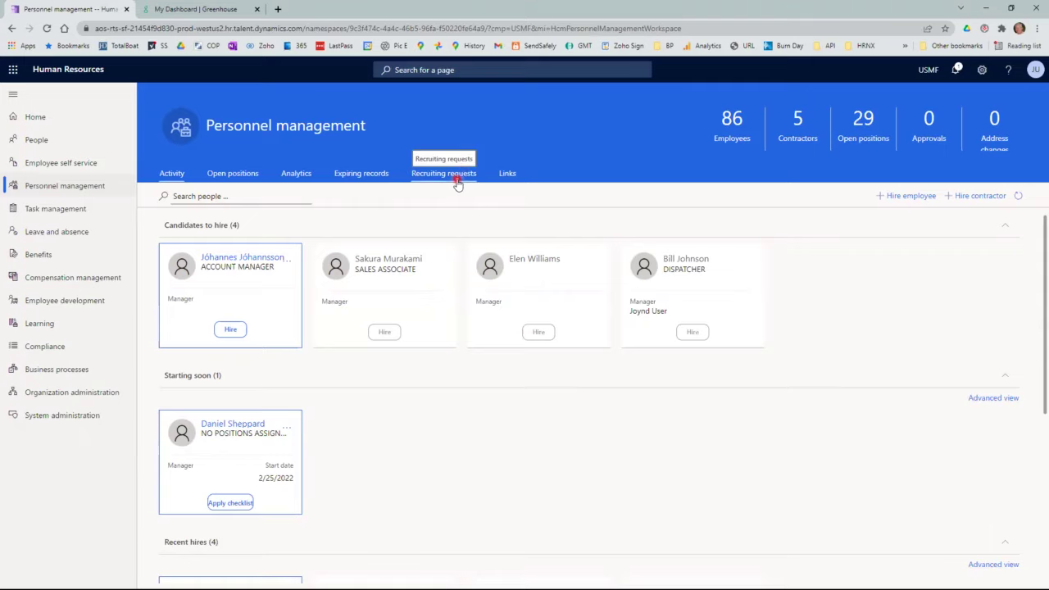
Create a recruiting request 'Account Manager' for job Account Manager, estimated start 2/25/2022.
left_click(457, 182)
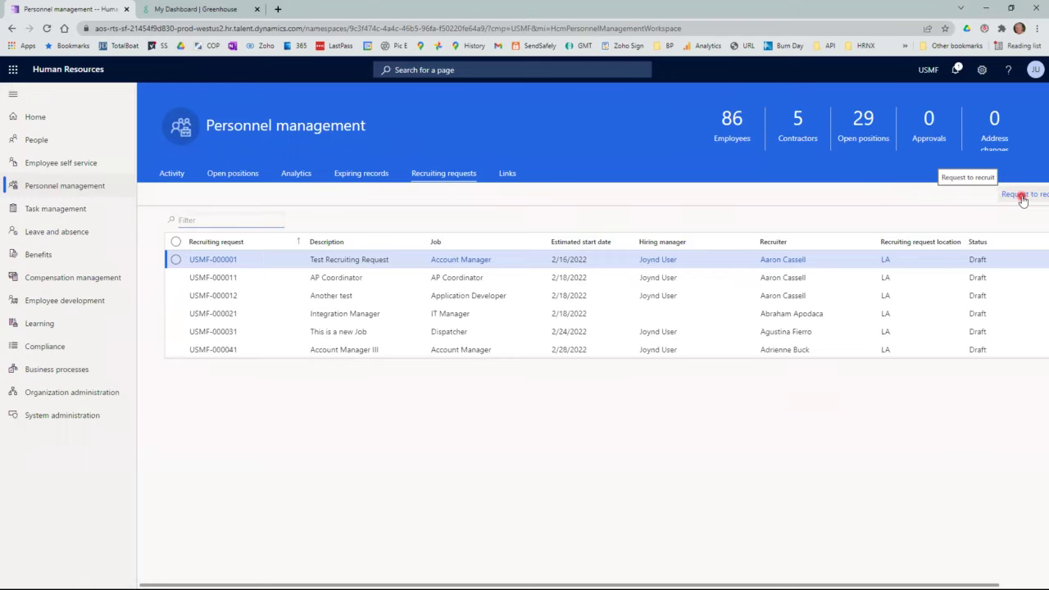
left_click(1023, 198)
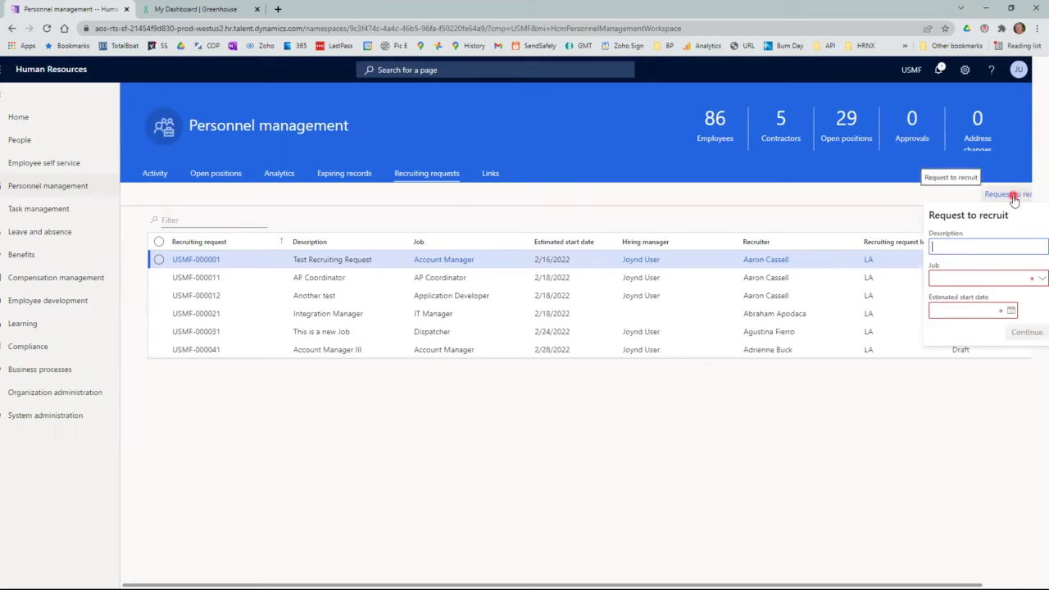
type("Account Manager")
left_click(1037, 281)
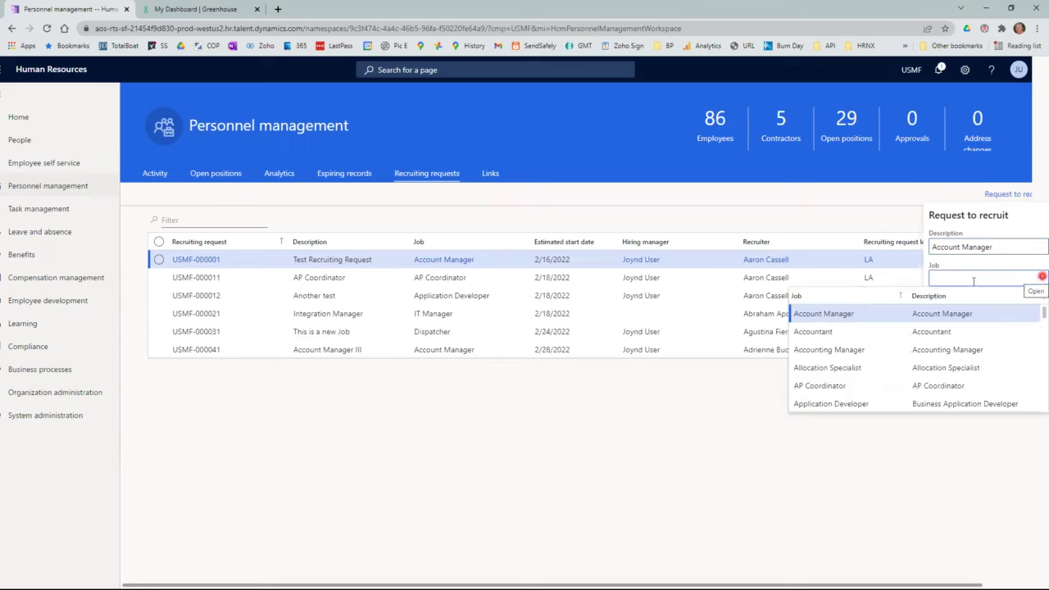
left_click(833, 314)
left_click(1012, 311)
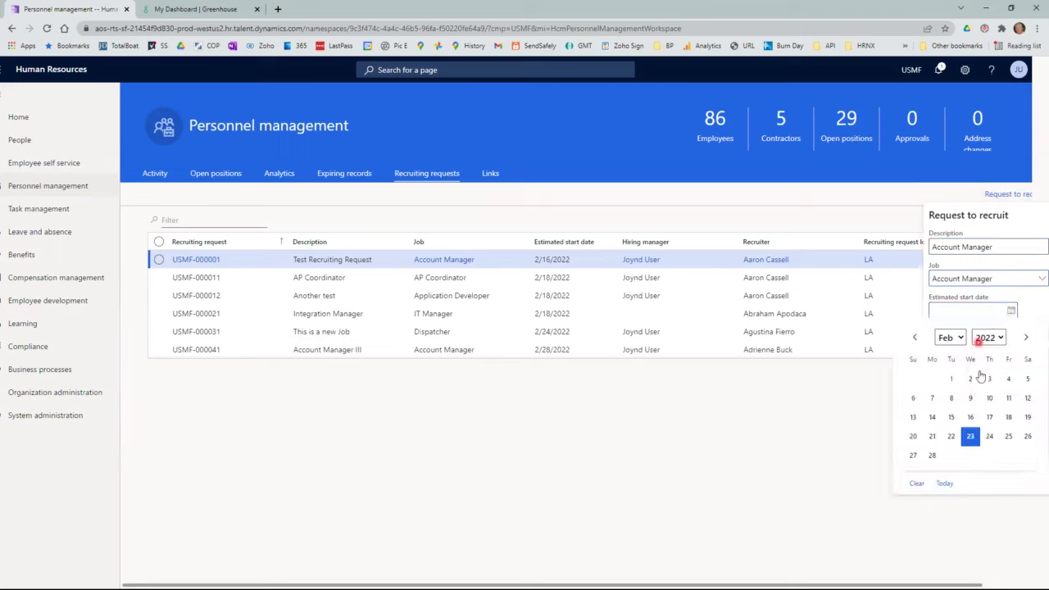
left_click(1010, 436)
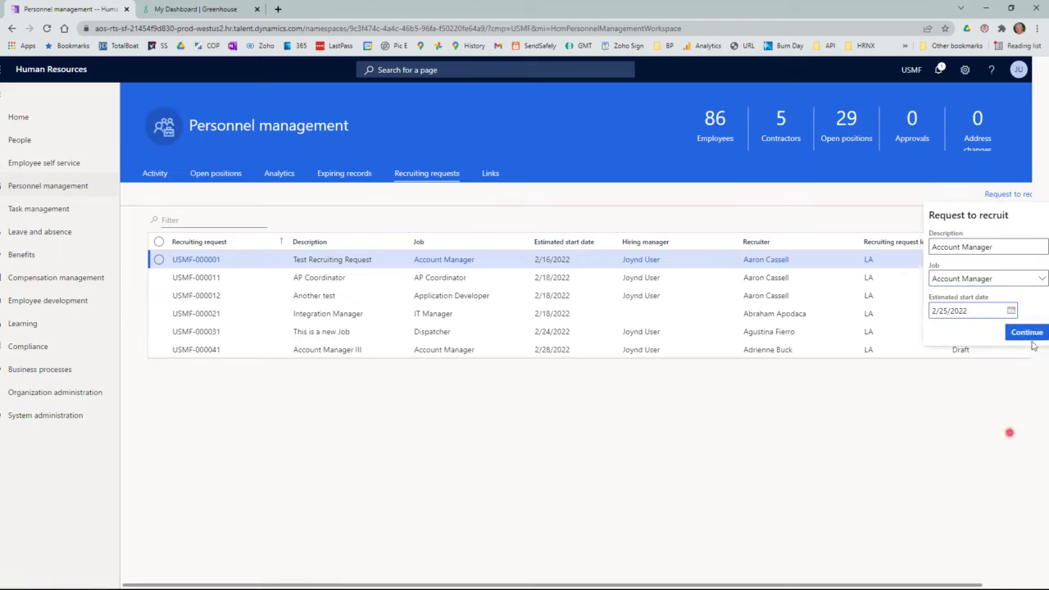
left_click(1031, 334)
left_click(1031, 335)
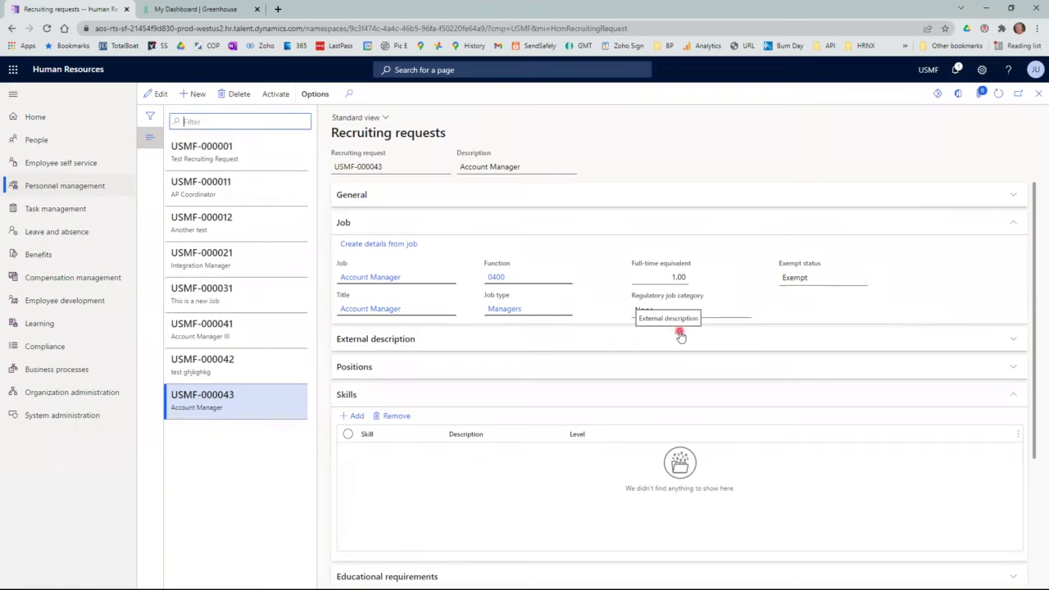
Edit the recruiting request and set its compensation level to G03.
scroll(597, 351, "down", 4)
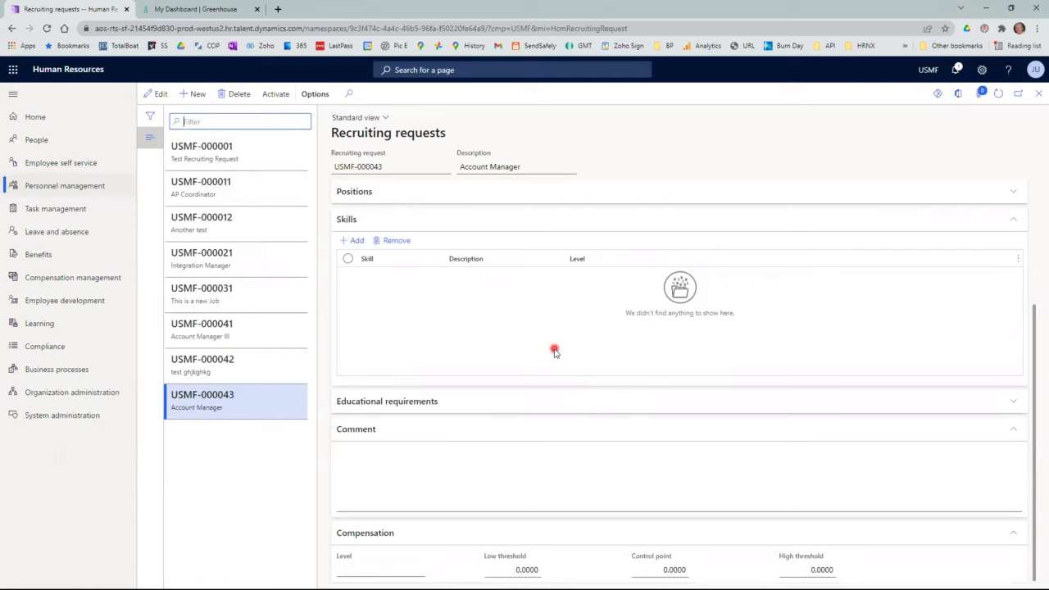
left_click(363, 568)
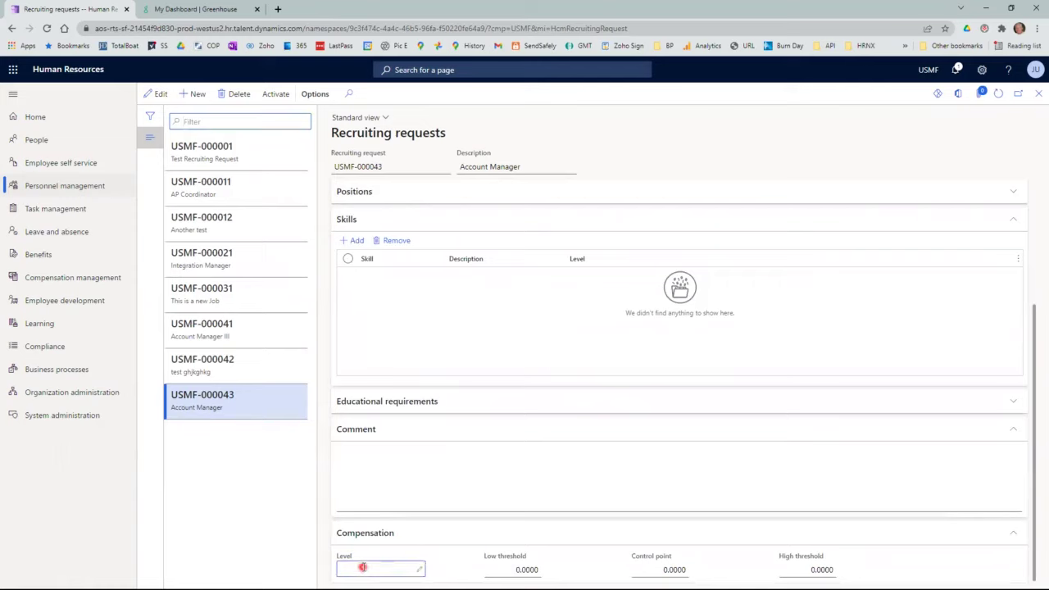
left_click(418, 569)
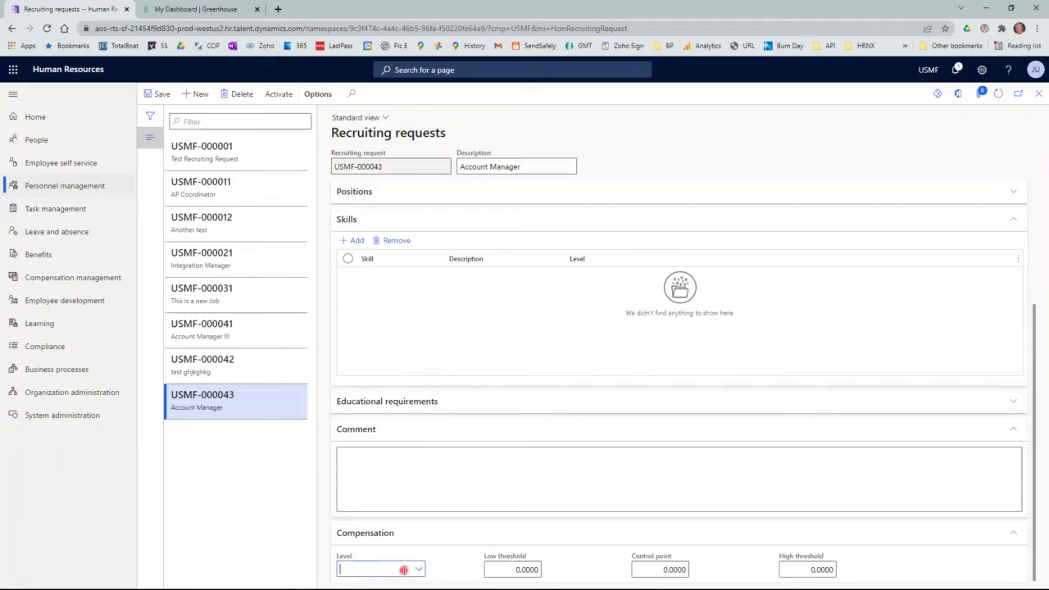
left_click(418, 569)
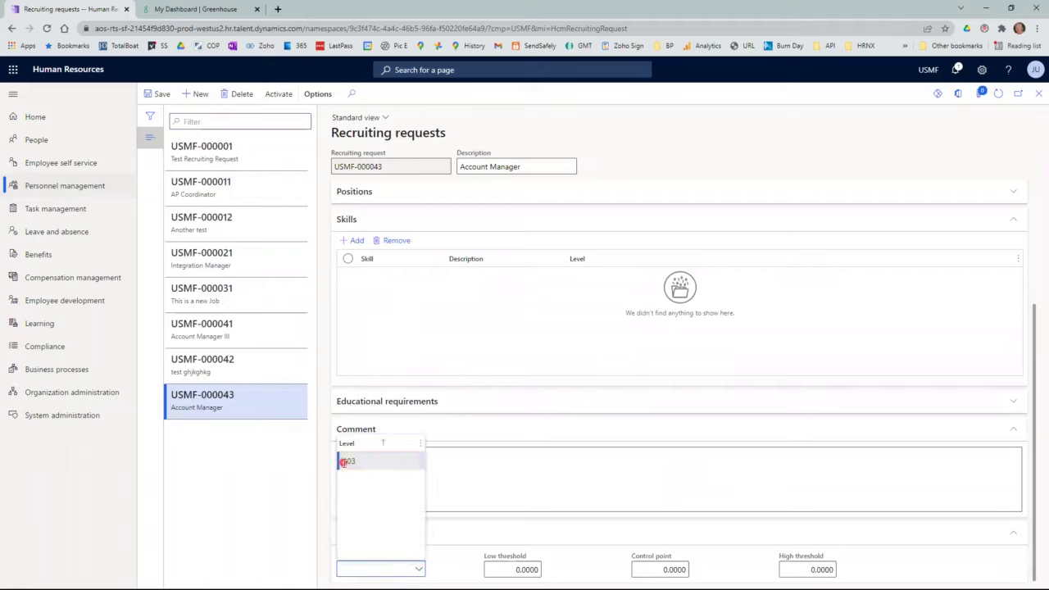
left_click(348, 461)
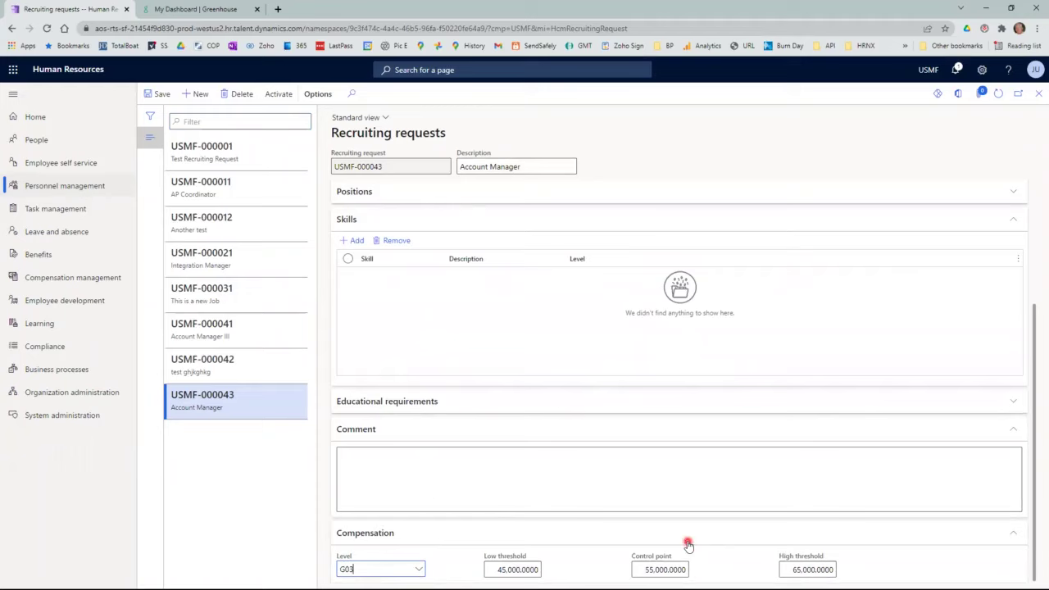
Enter 'Line Account Manager' as the external description and save the request.
scroll(689, 542, "up", 3)
scroll(607, 518, "up", 2)
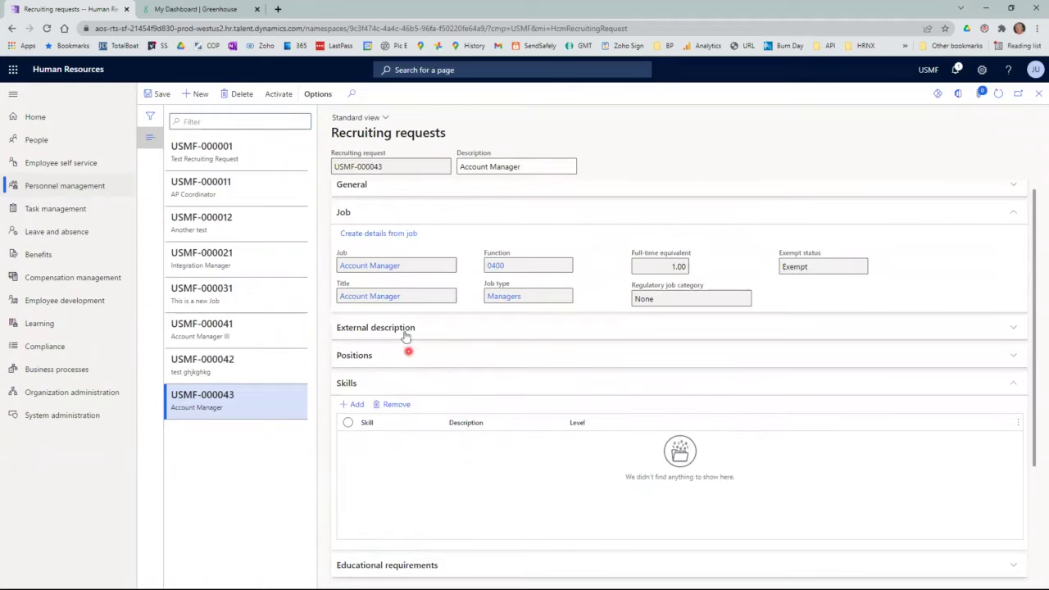
left_click(401, 328)
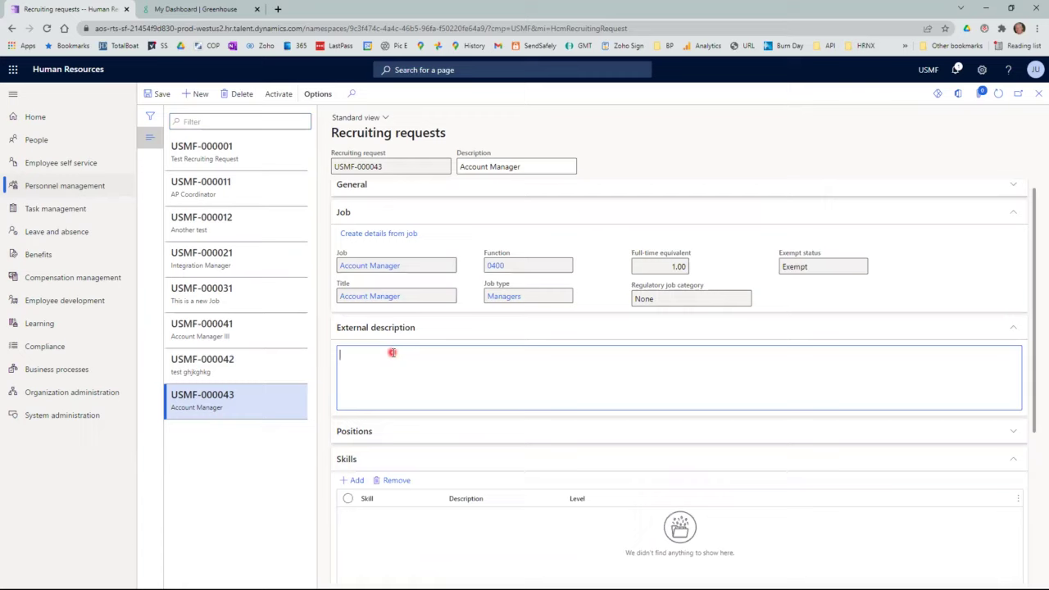
type("Line Account Manager")
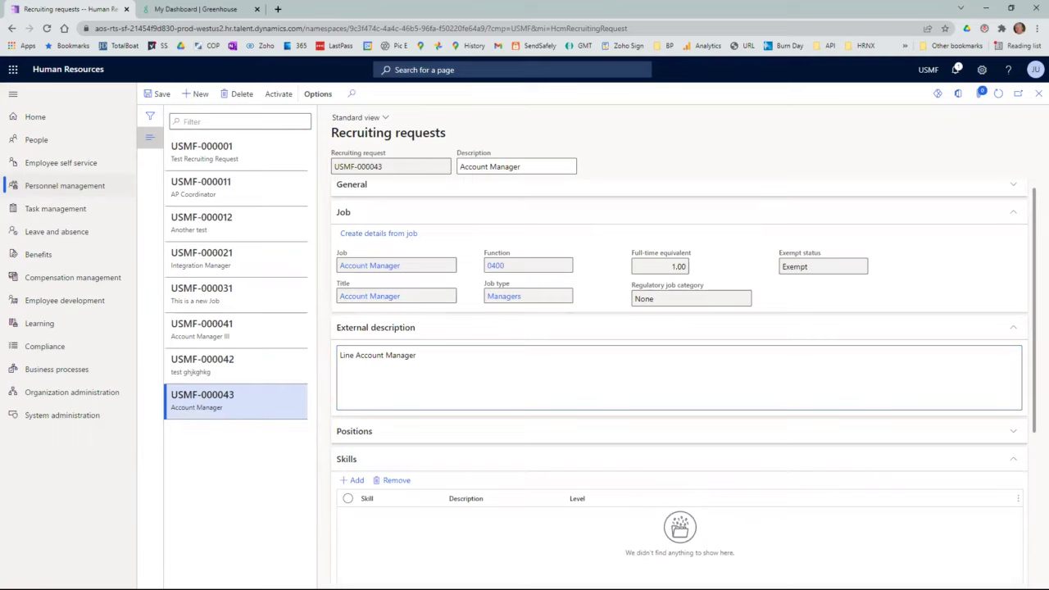
left_click(161, 95)
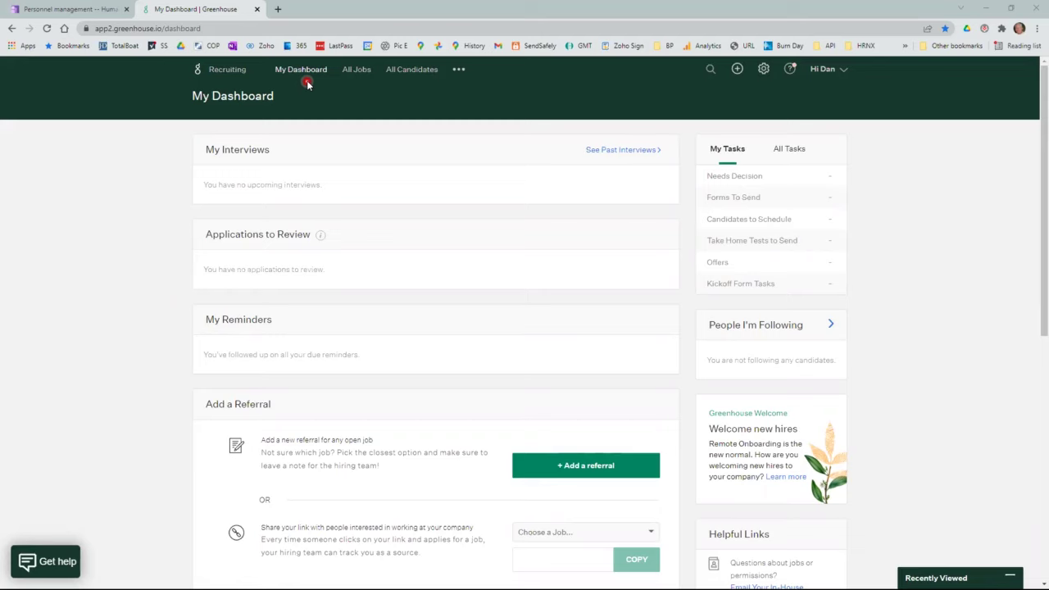
Show all Greenhouse jobs to find Account Manager (USMF-000043).
left_click(361, 74)
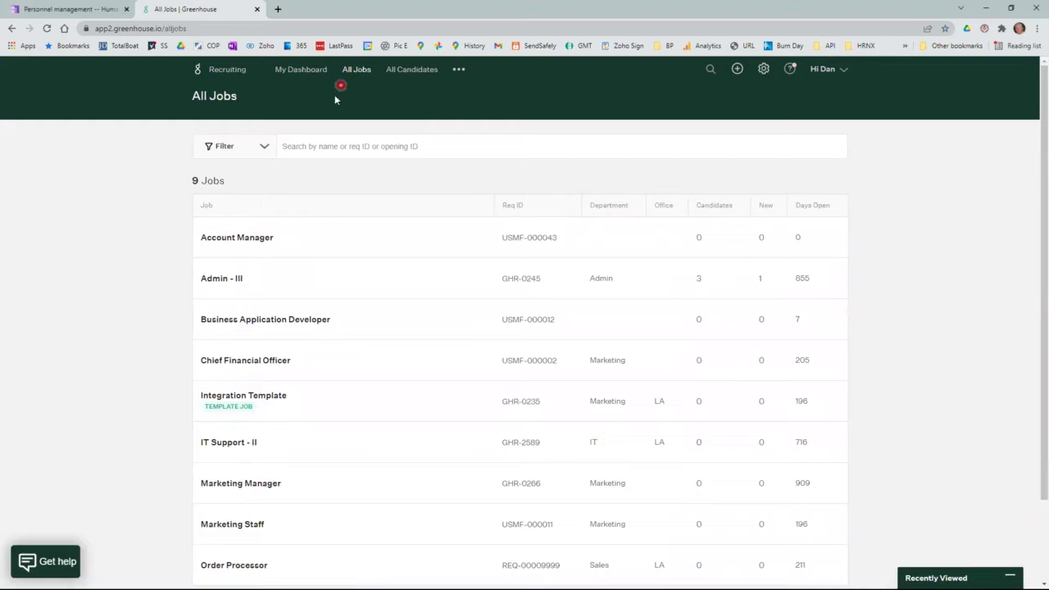
Open the Account Manager job's Job Info in Job Setup for editing.
left_click(242, 240)
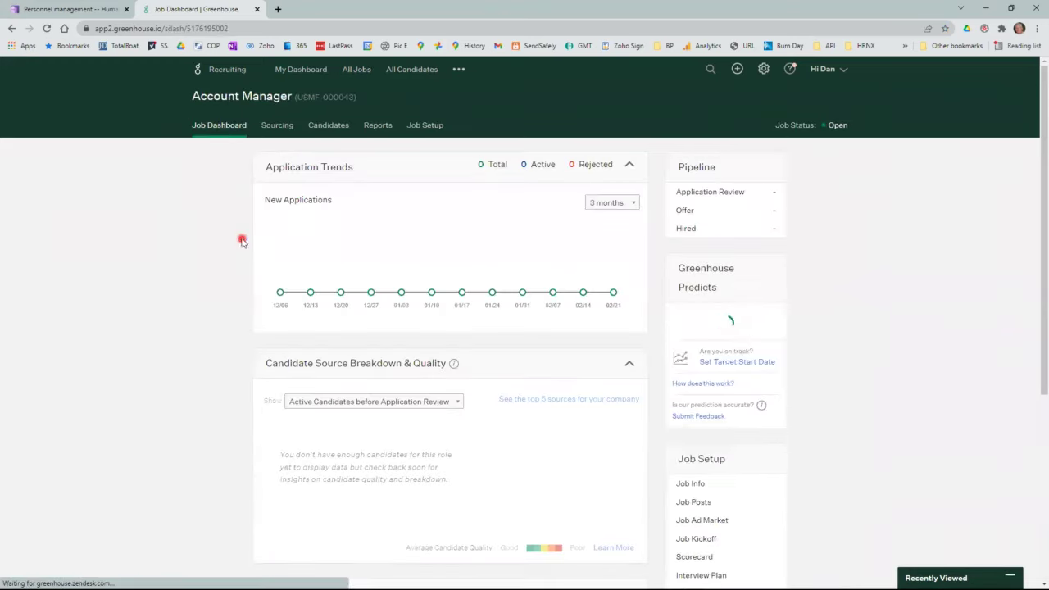
left_click(430, 127)
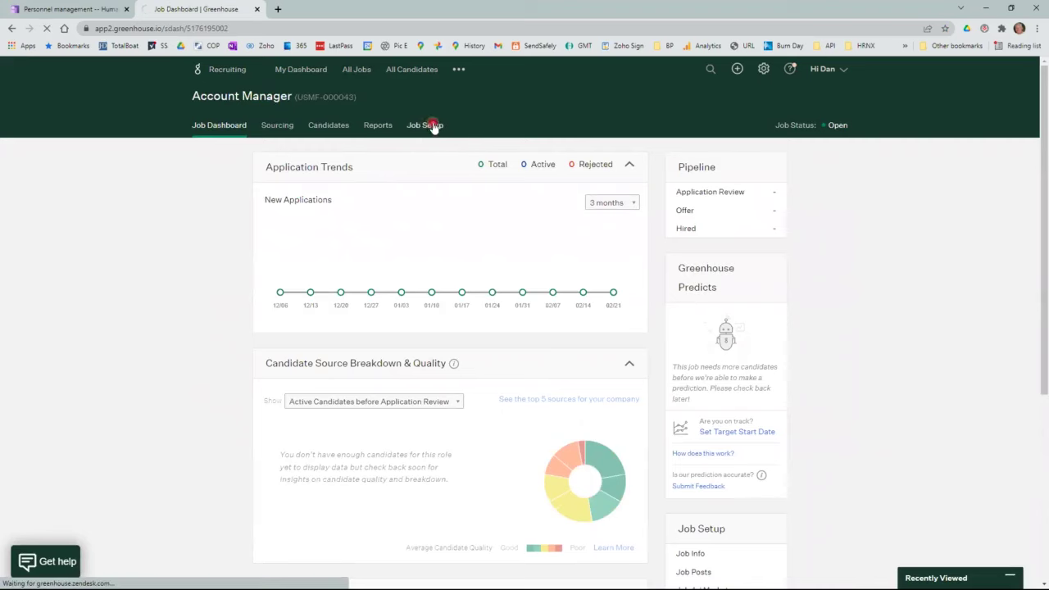
left_click(730, 190)
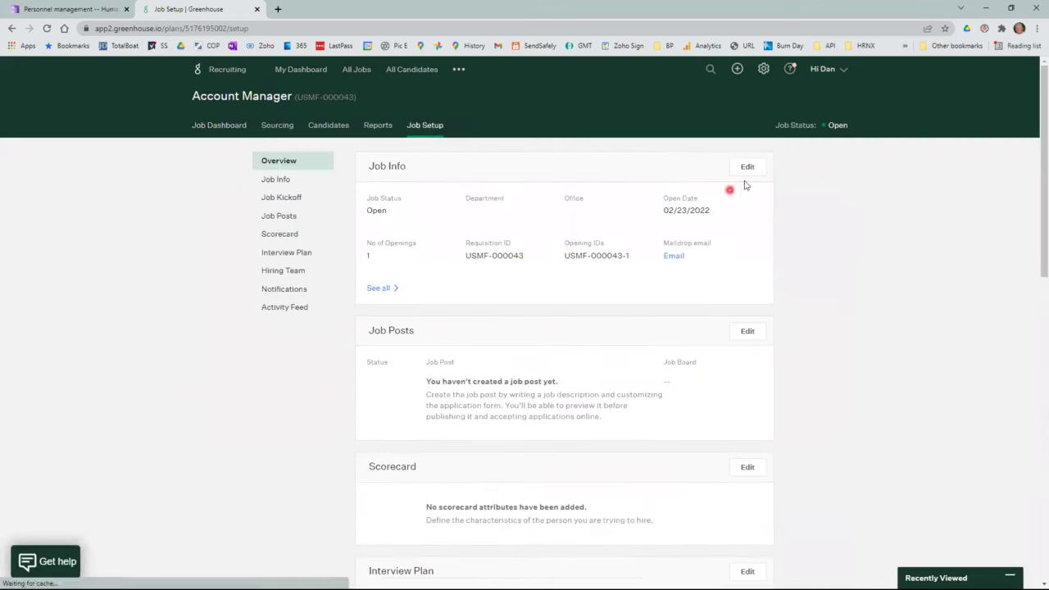
left_click(747, 168)
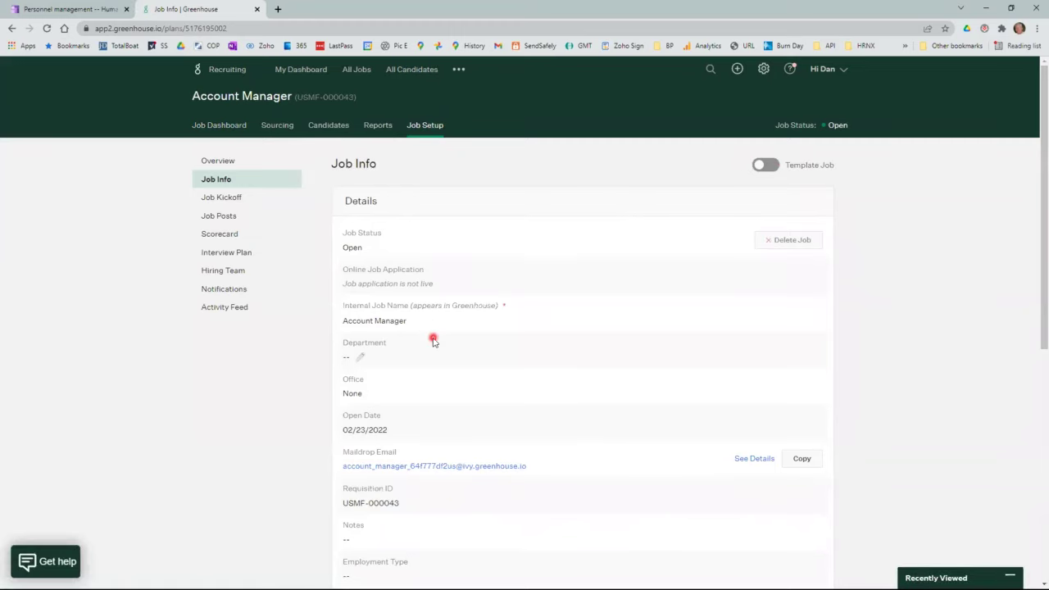
Set the Account Manager job's Employment Type to Full-time.
scroll(438, 337, "down", 2)
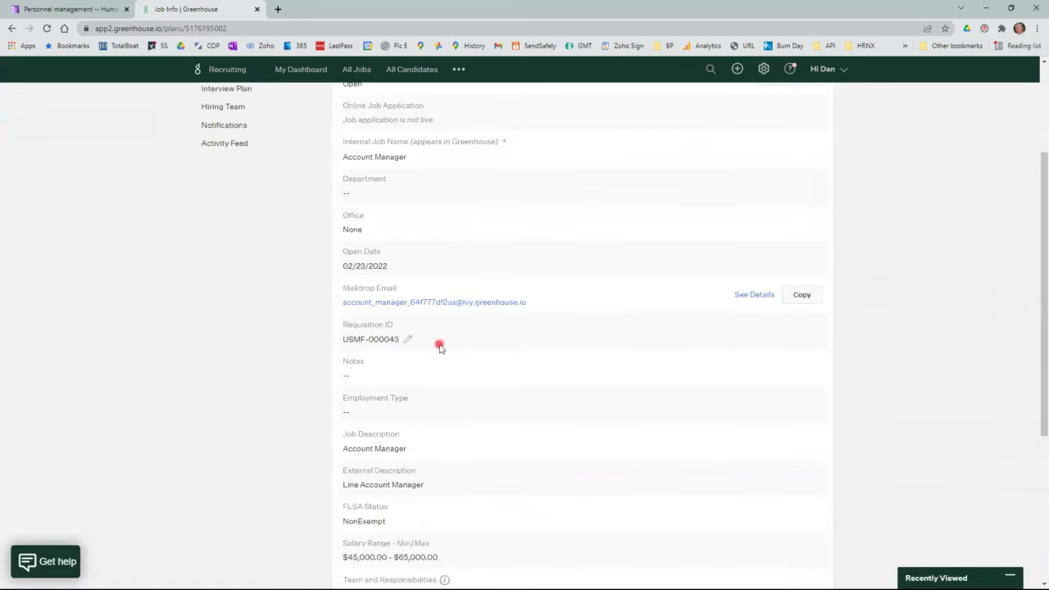
scroll(440, 347, "down", 1)
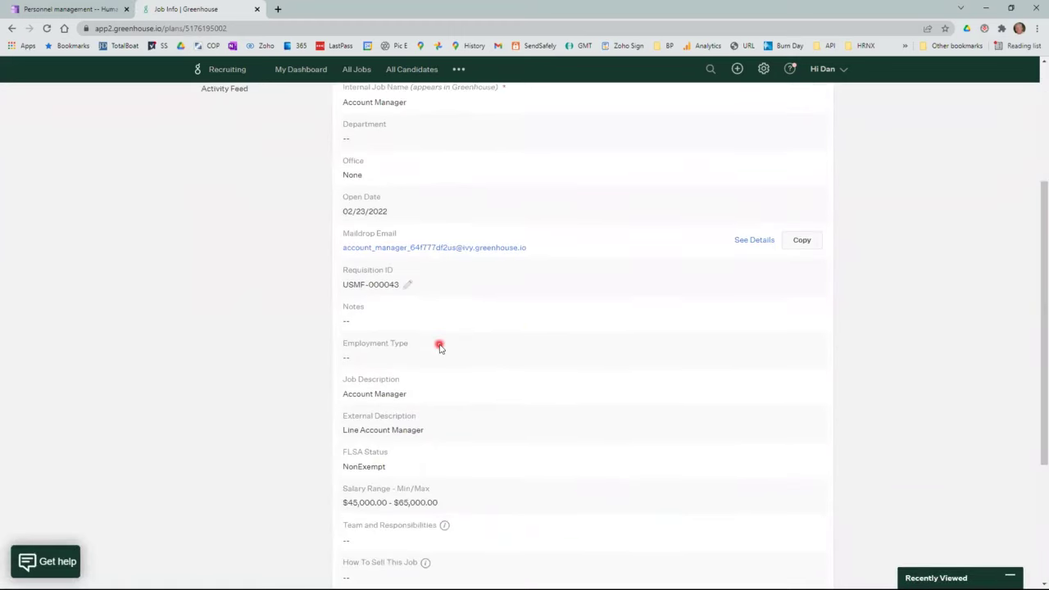
left_click(363, 358)
left_click(389, 359)
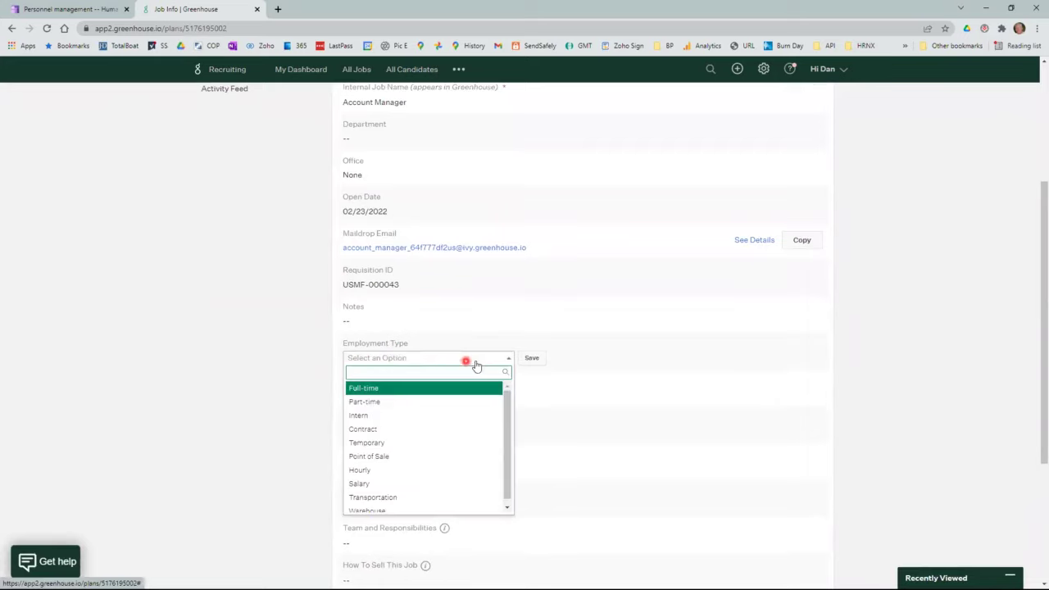
left_click(375, 389)
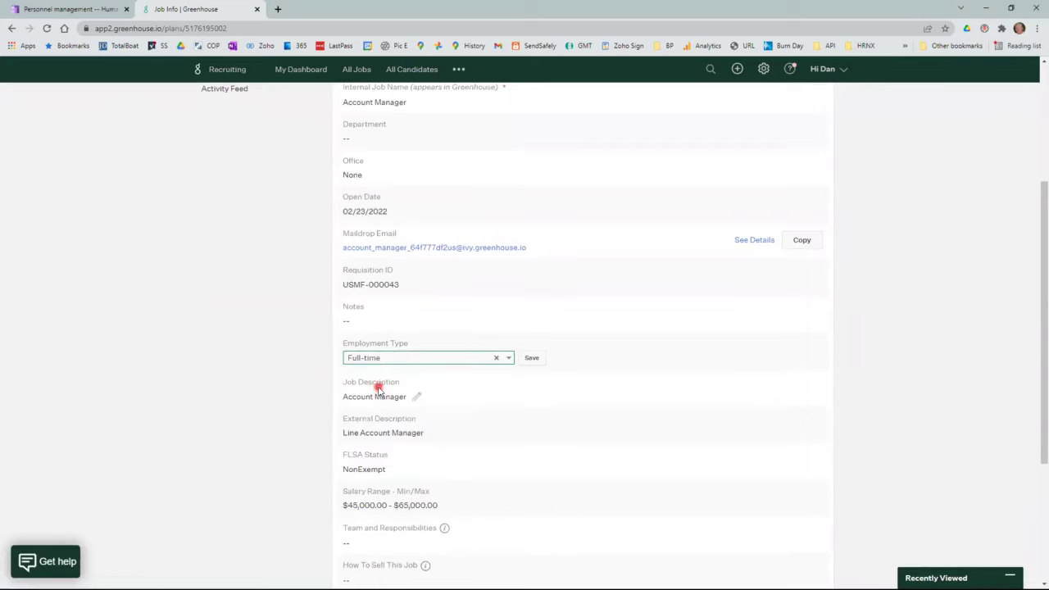
scroll(596, 386, "down", 2)
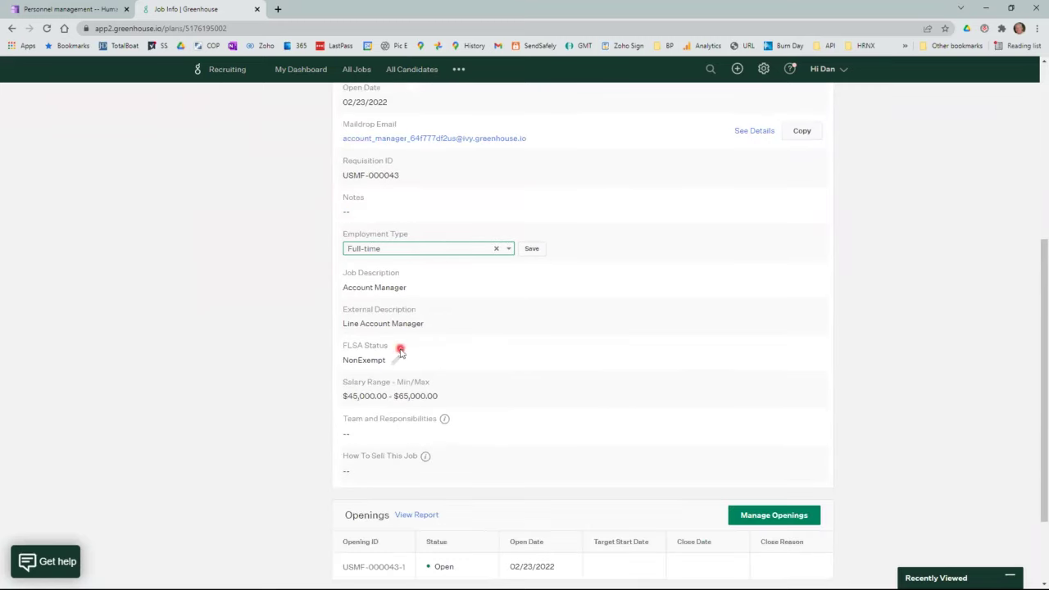
scroll(385, 390, "down", 1)
scroll(479, 366, "up", 3)
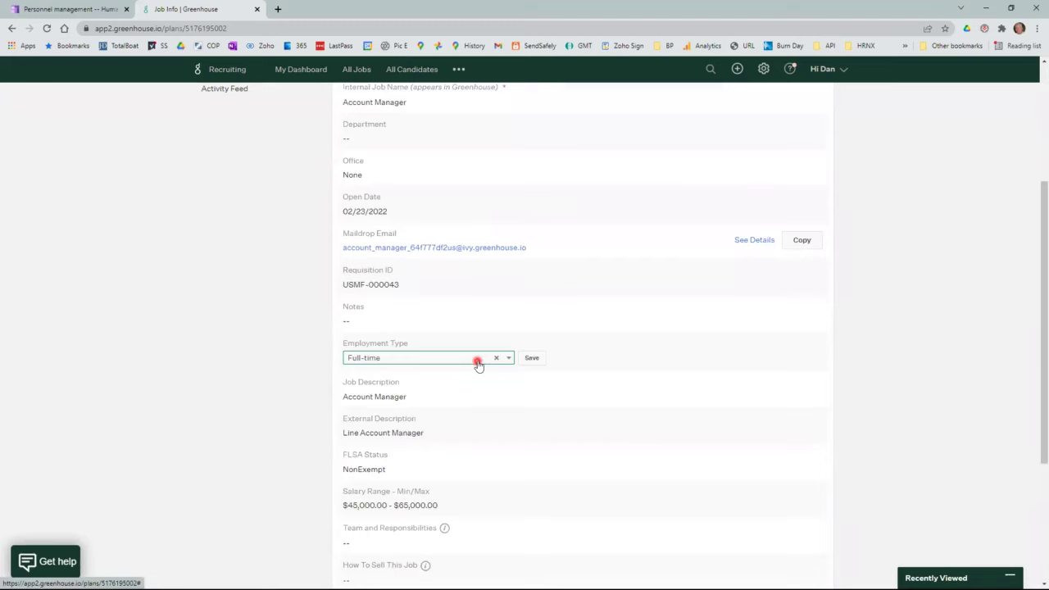
scroll(478, 363, "up", 3)
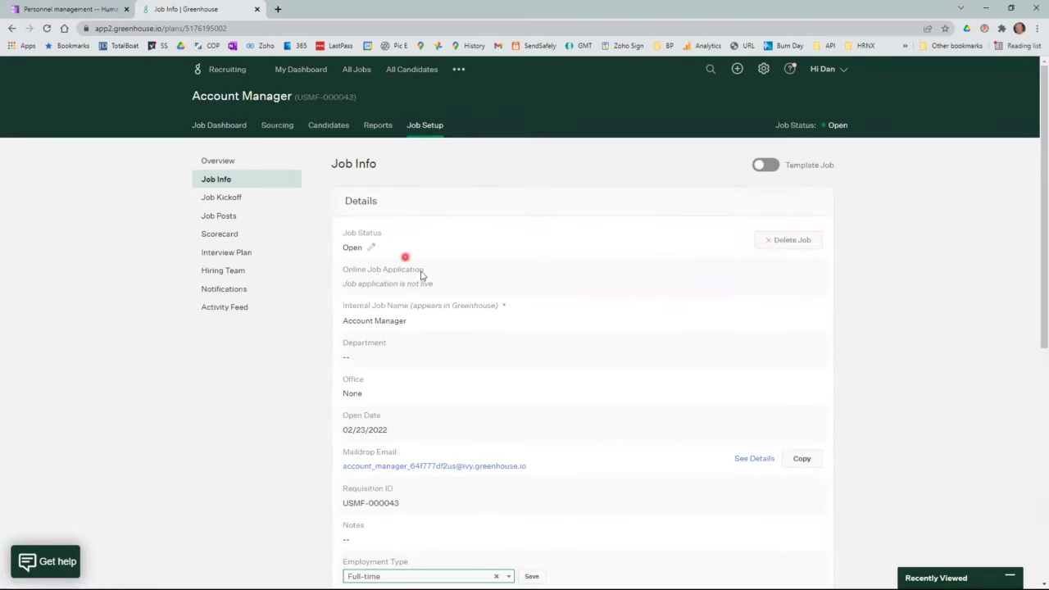
Open the first candidate's profile from the All Candidates list.
left_click(331, 128)
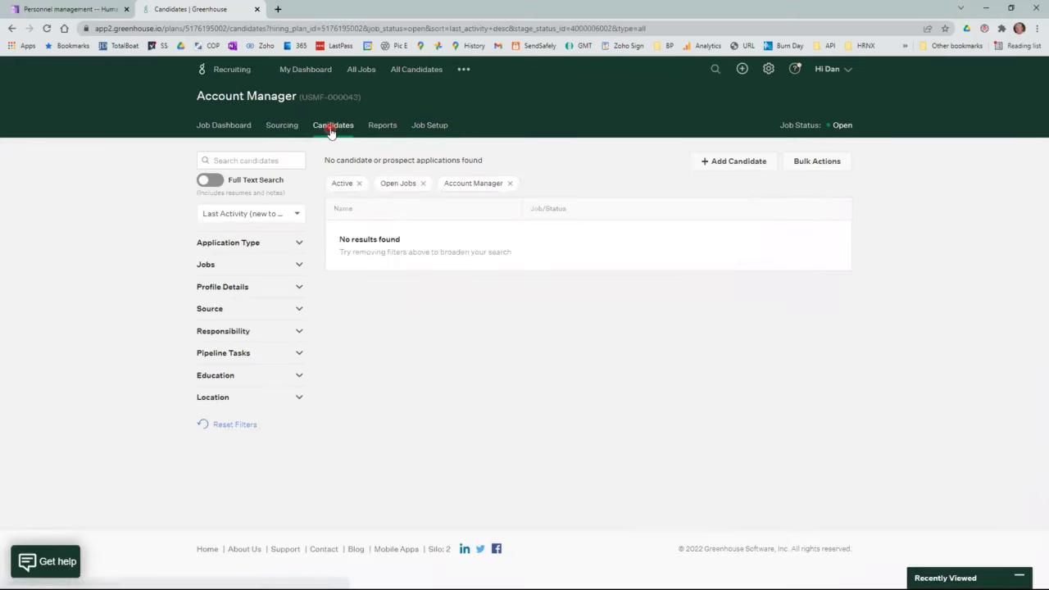
left_click(405, 71)
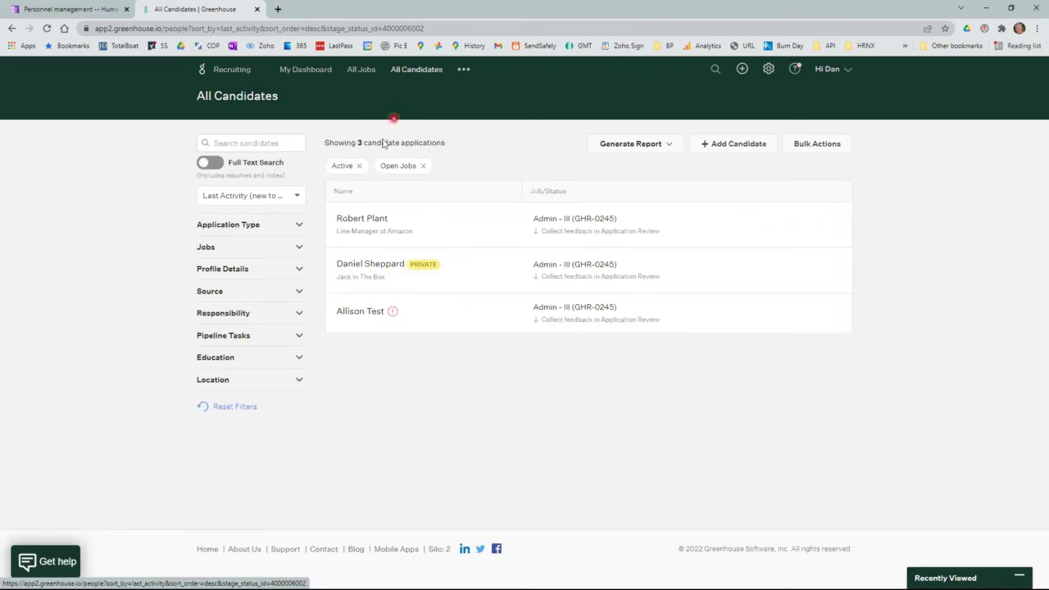
left_click(351, 220)
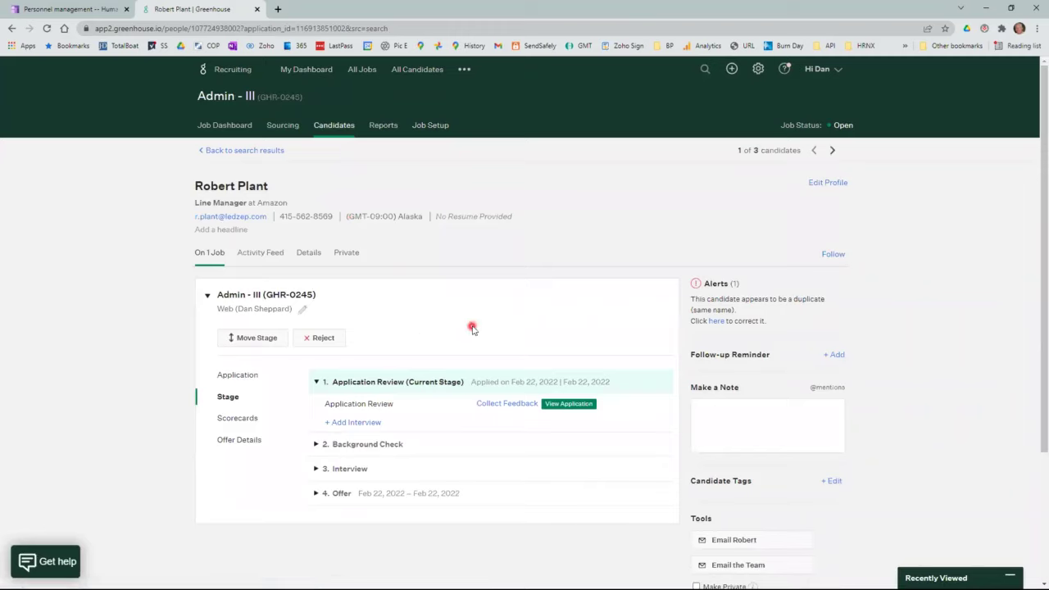
Review the candidate's Details info in edit mode, then cancel without saving.
left_click(310, 254)
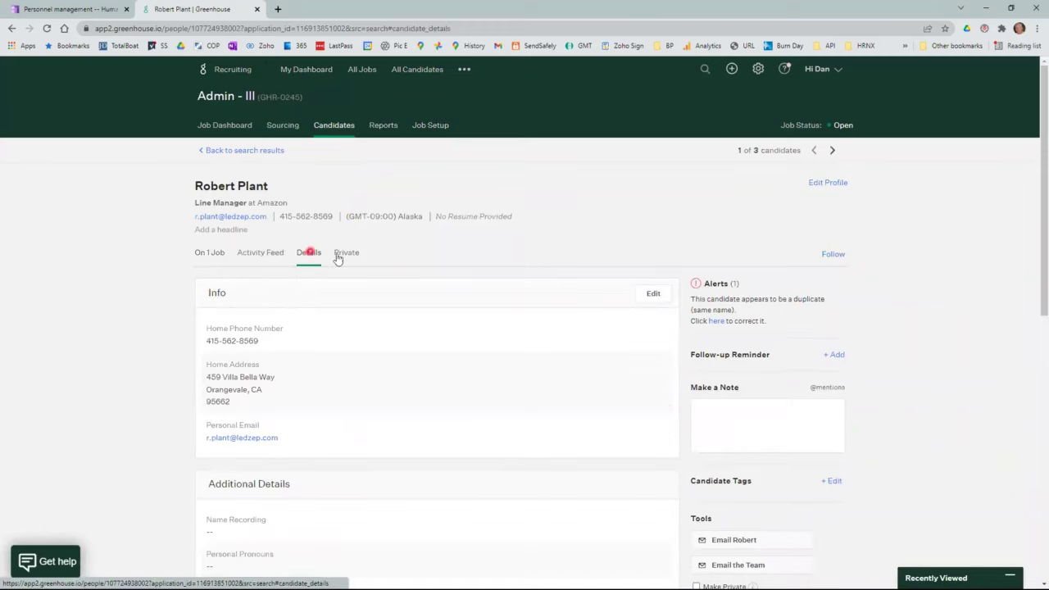
left_click(653, 296)
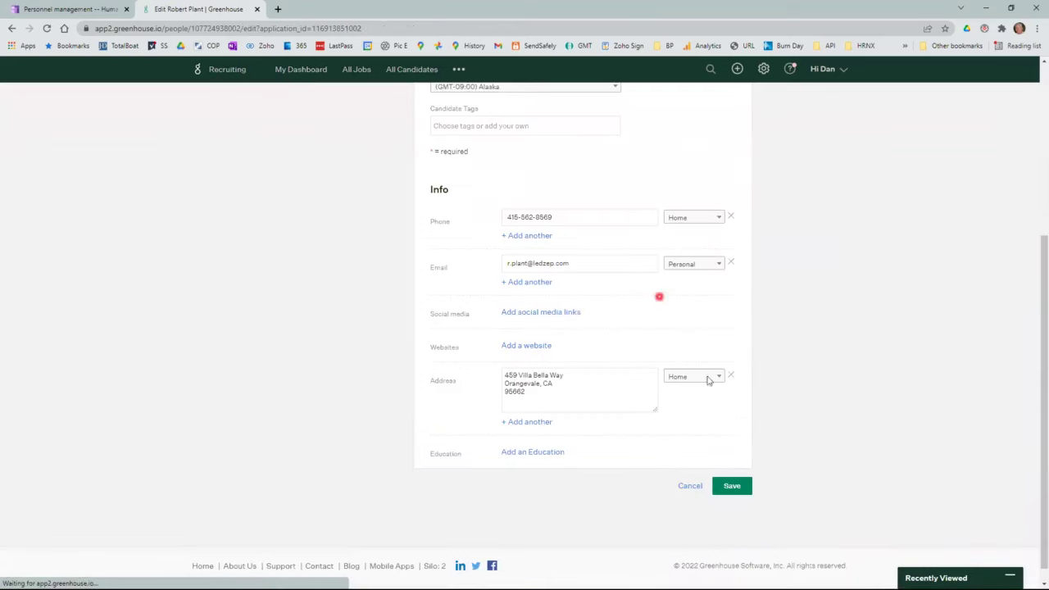
left_click(707, 403)
scroll(703, 412, "down", 1)
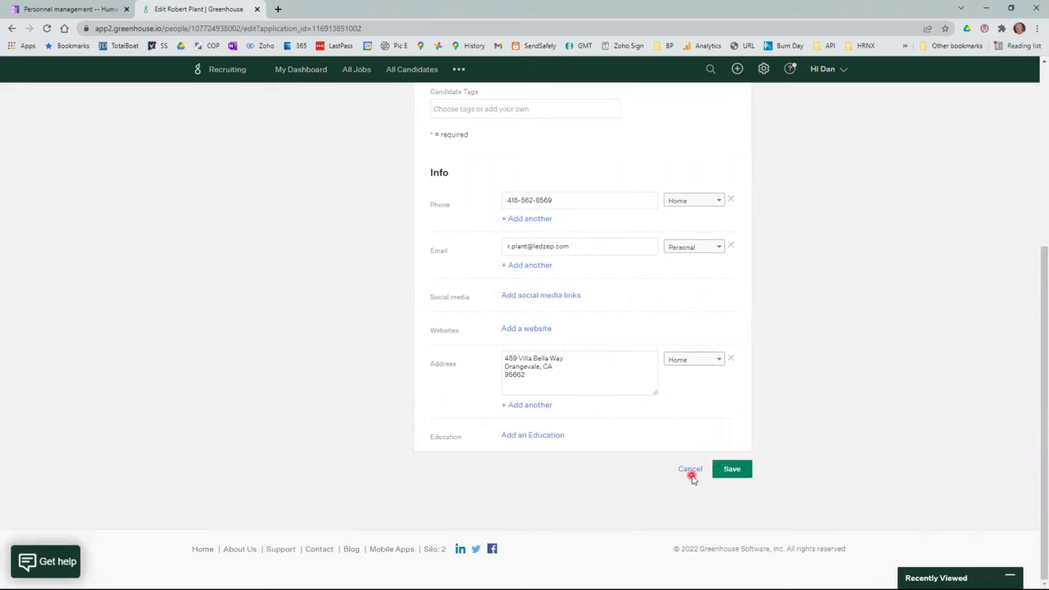
left_click(691, 469)
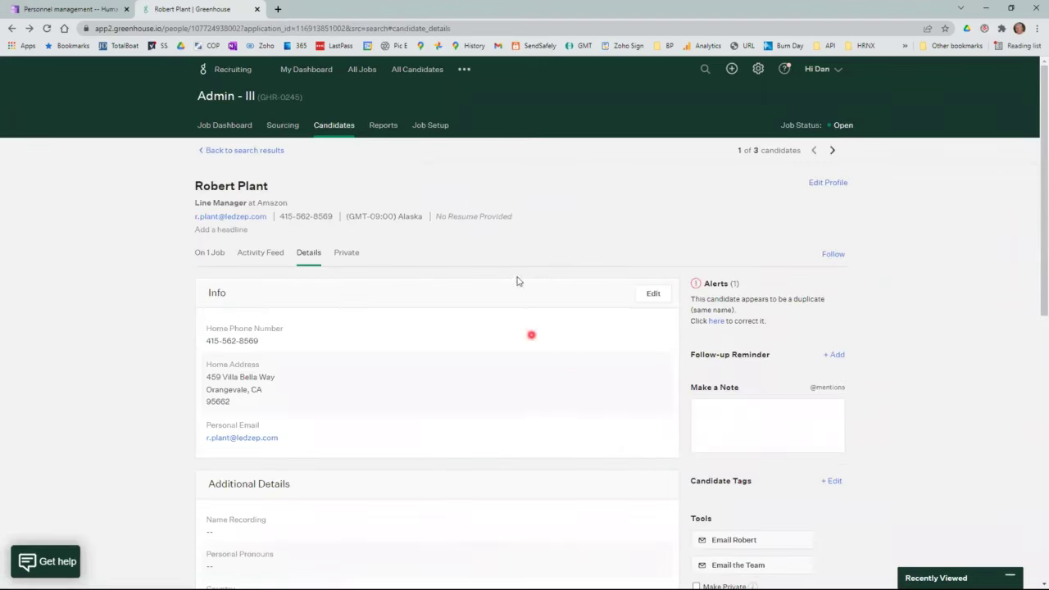
scroll(557, 306, "down", 3)
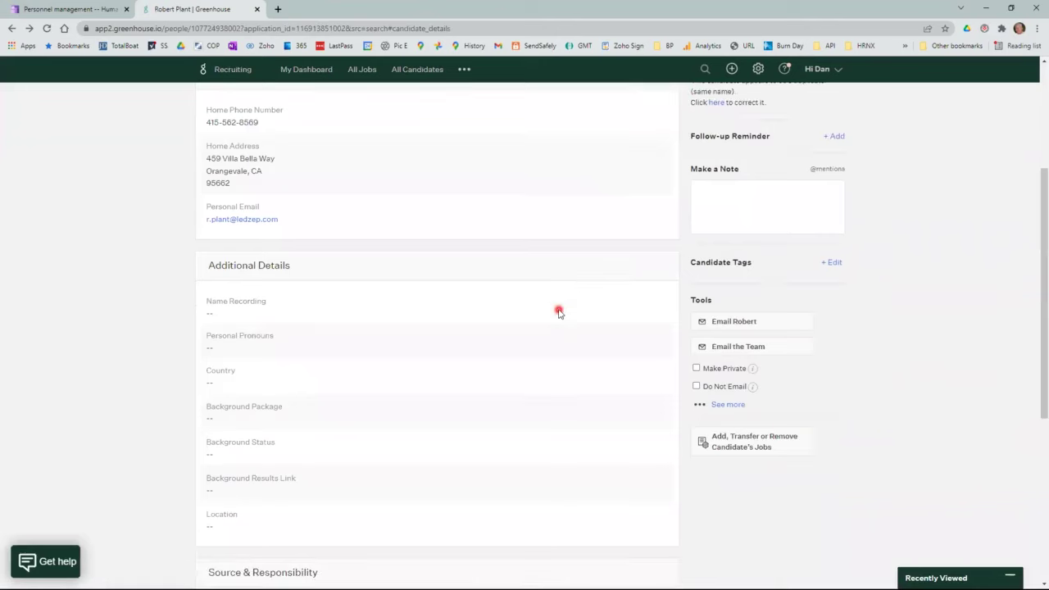
Transfer the candidate from Admin - III to the Account Manager job.
left_click(753, 447)
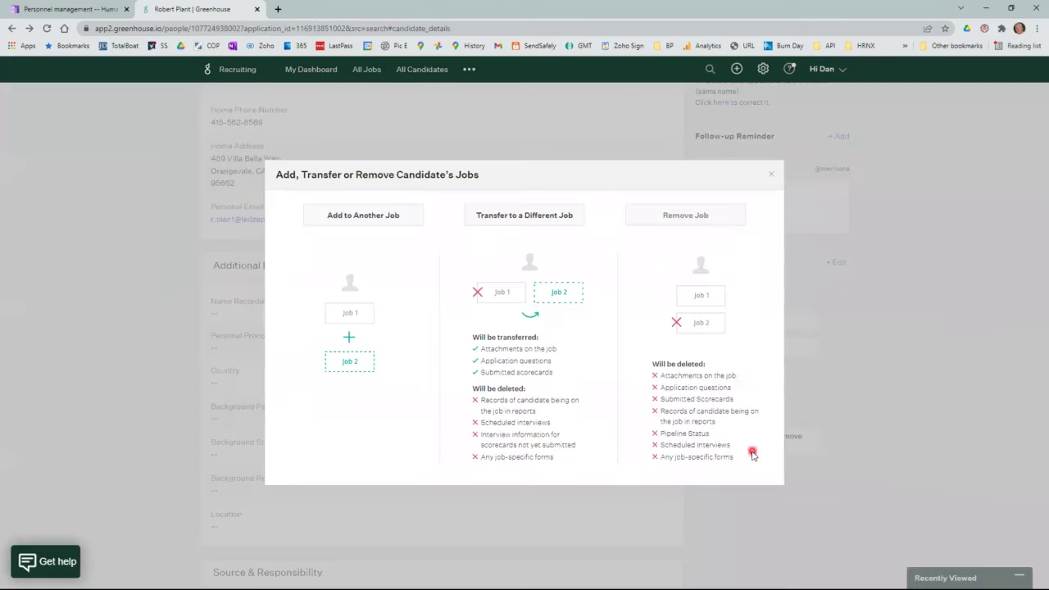
left_click(522, 219)
left_click(453, 336)
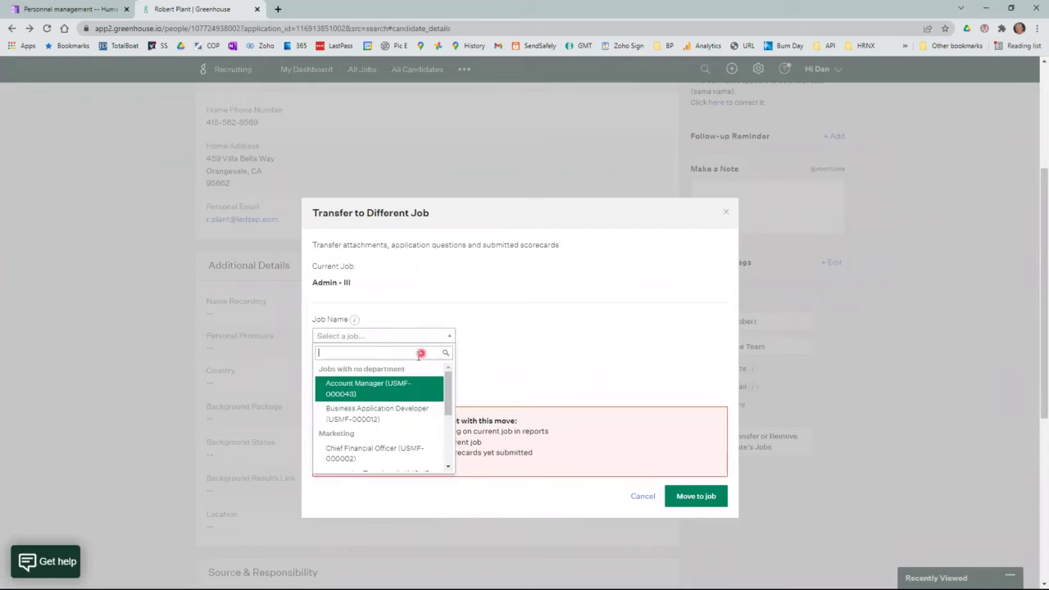
left_click(399, 390)
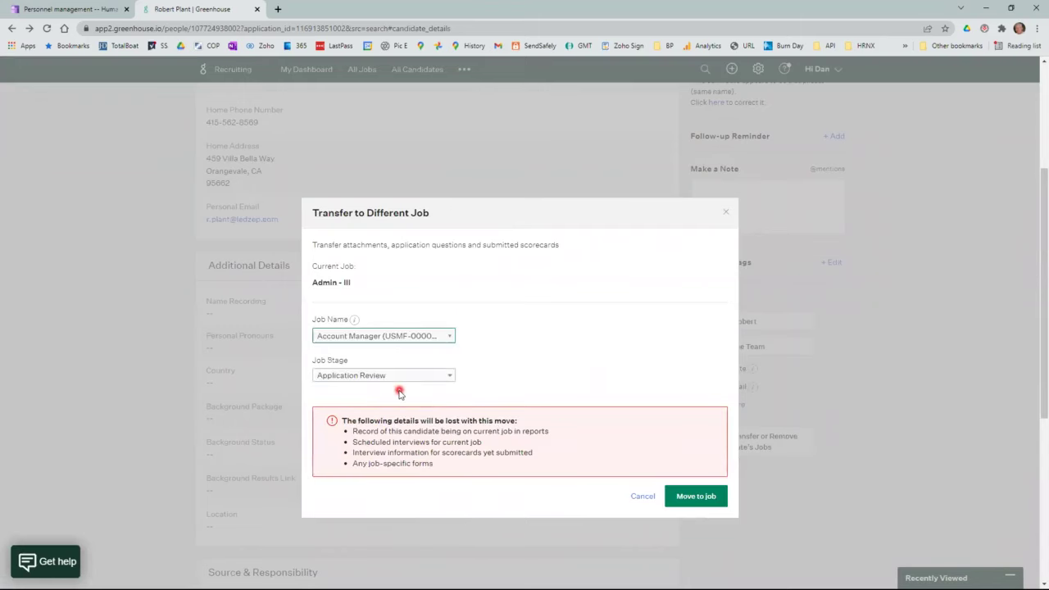
left_click(698, 502)
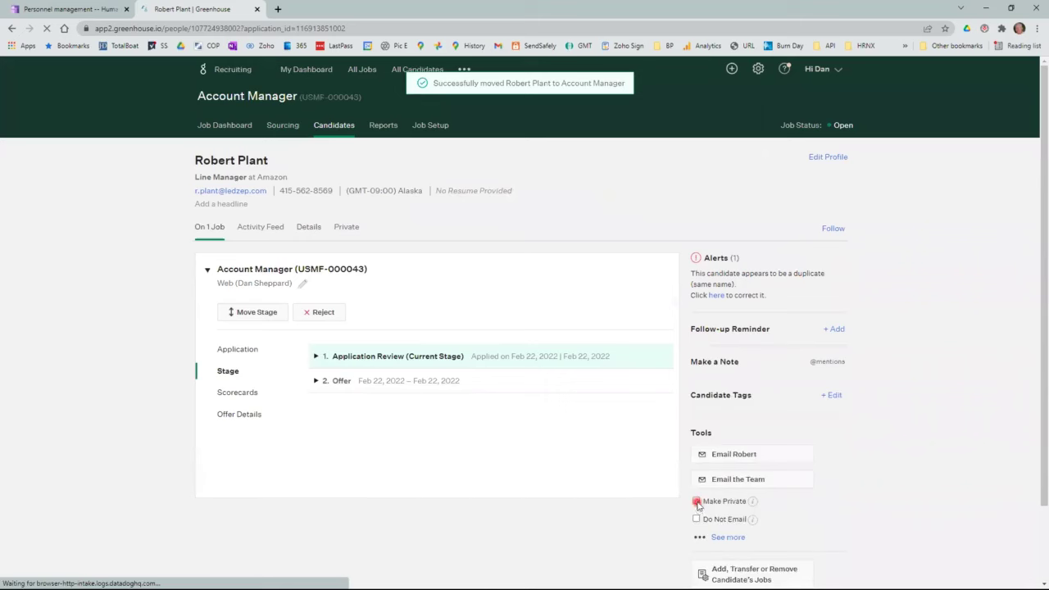
Move the candidate to the Offer stage and show the offer details.
left_click(251, 312)
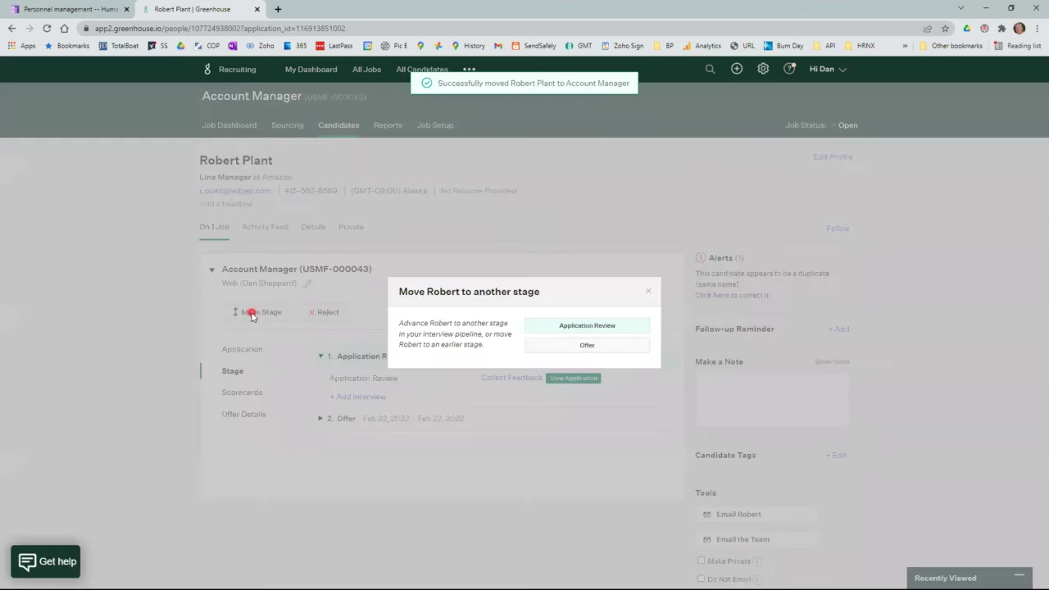
left_click(587, 348)
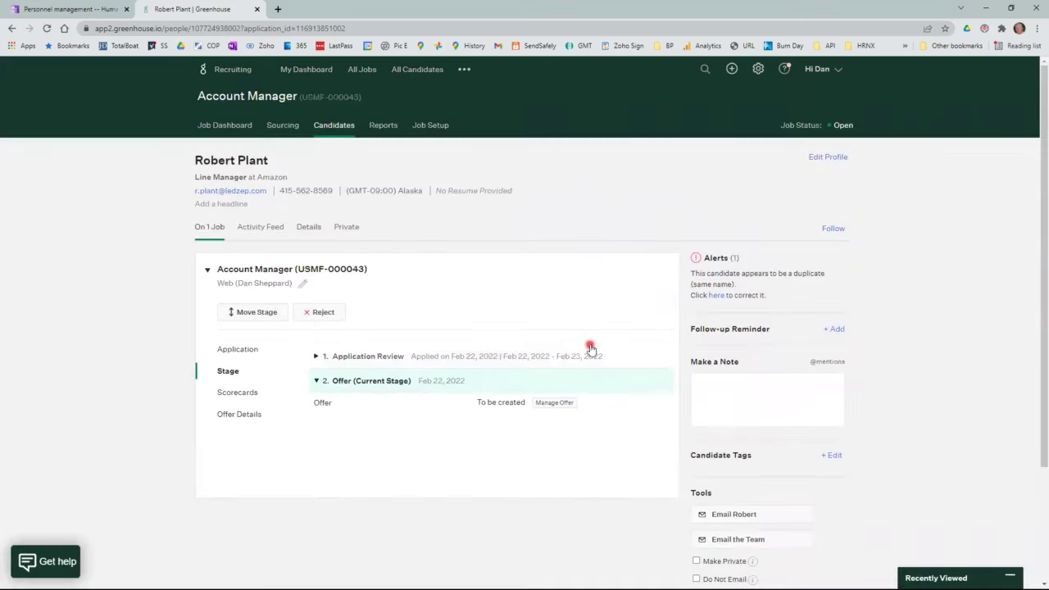
left_click(557, 403)
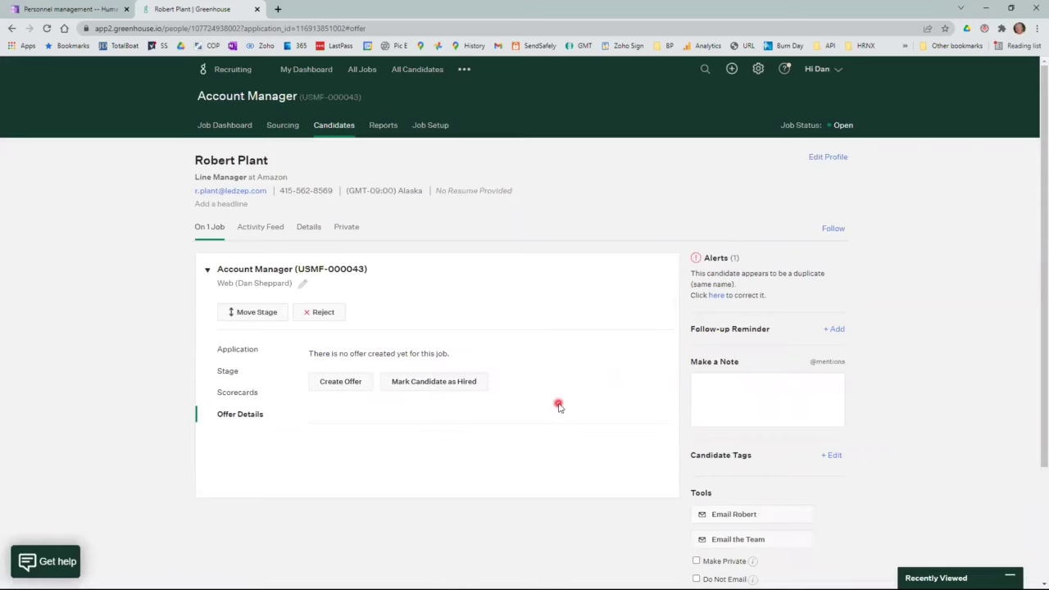
Save an offer for opening USMF-000043-1: start 02/25/2022, Full-time, salary 50000.00.
left_click(344, 382)
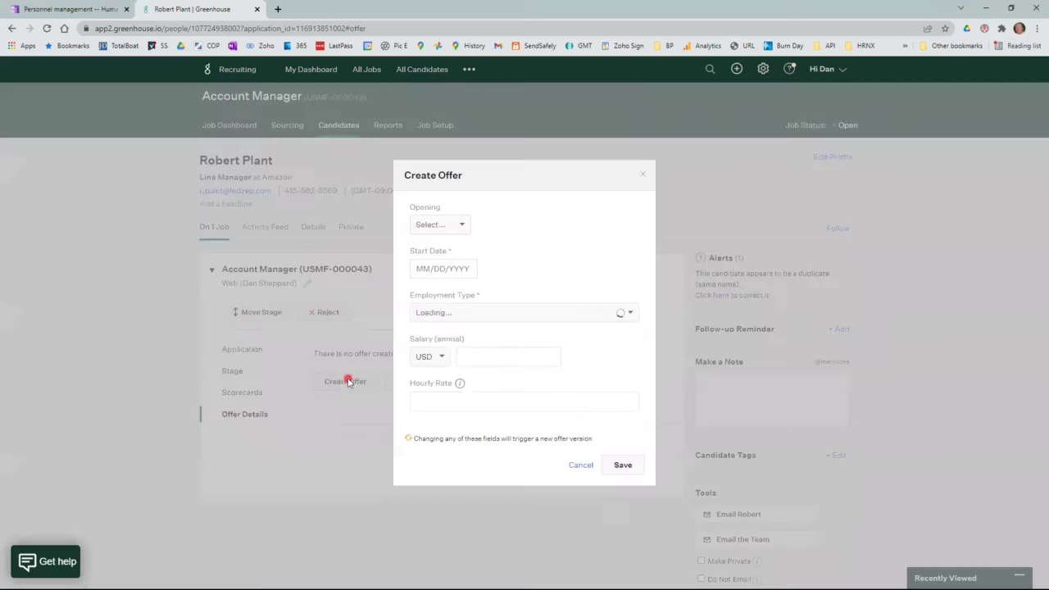
left_click(438, 225)
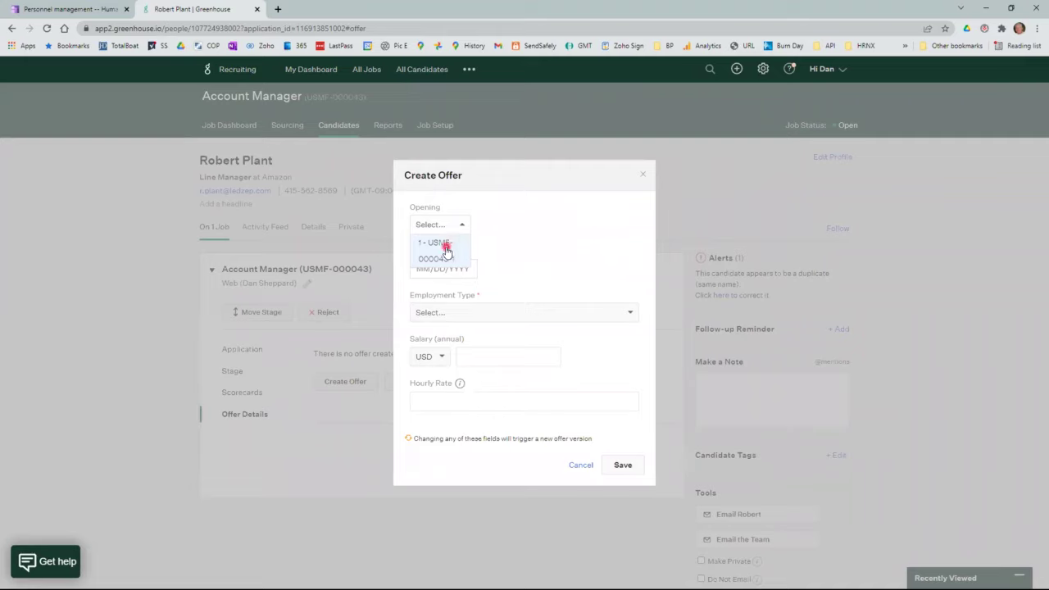
left_click(438, 246)
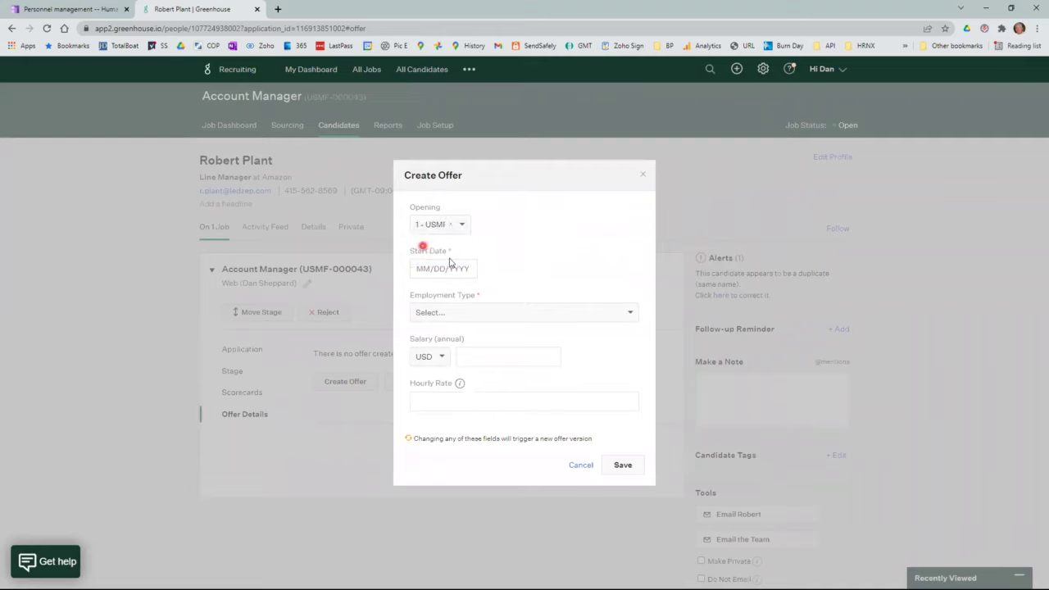
left_click(454, 268)
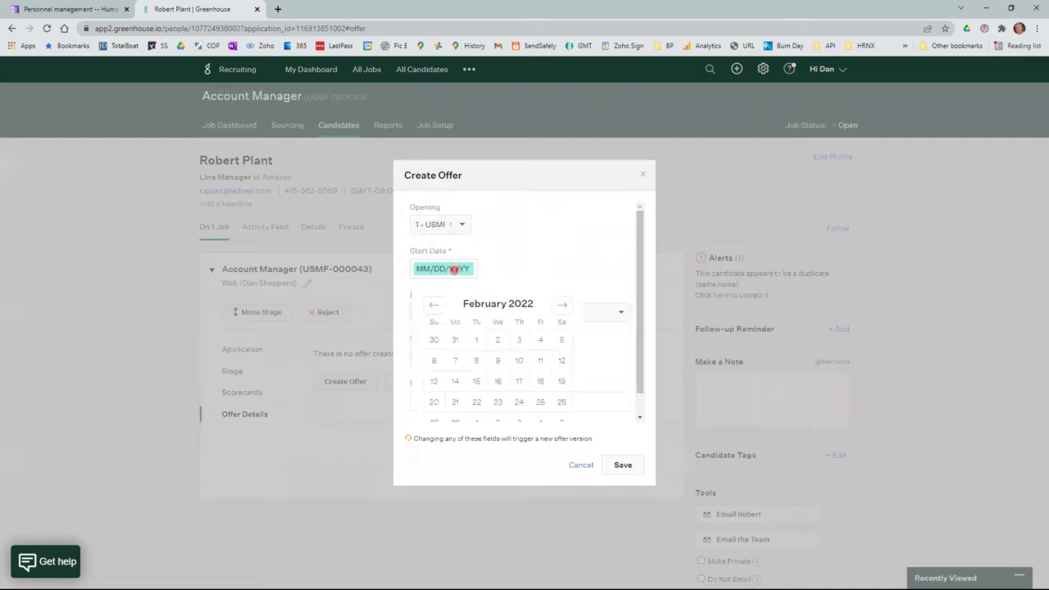
left_click(540, 403)
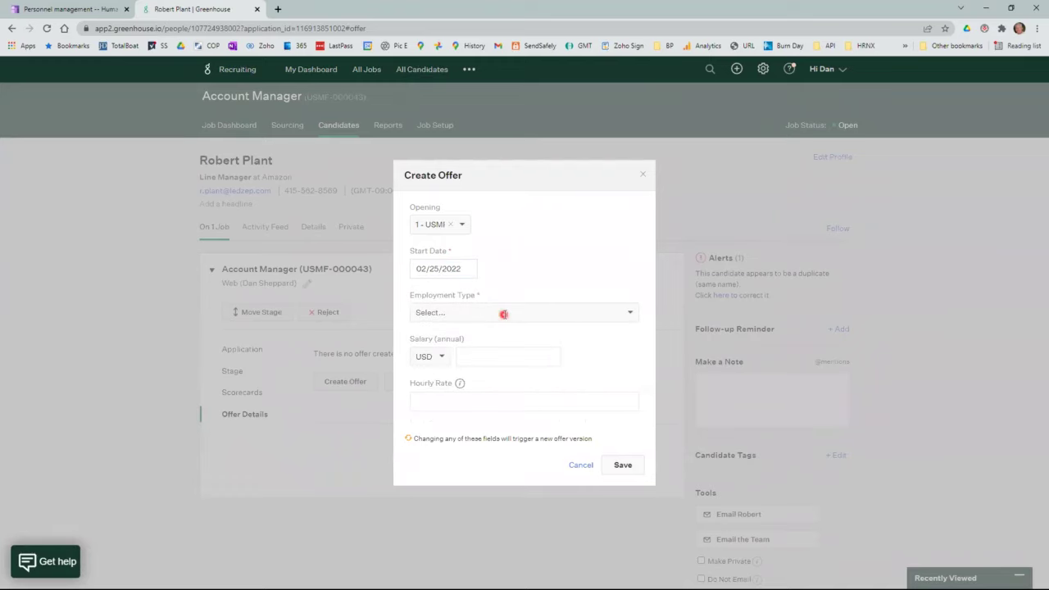
left_click(502, 312)
left_click(462, 330)
left_click(503, 354)
type("5000")
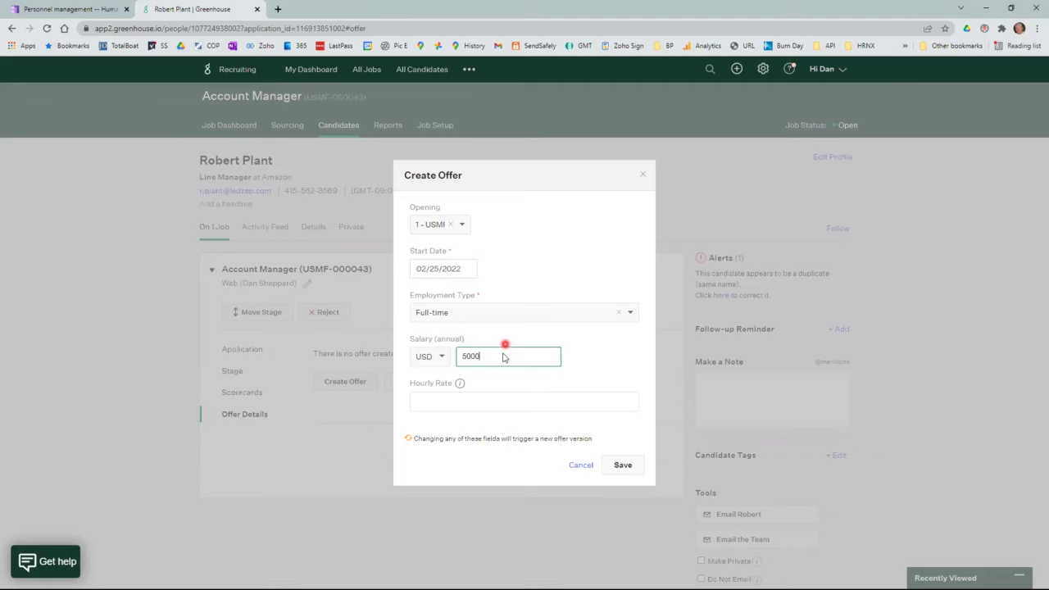
type("0.00")
left_click(615, 466)
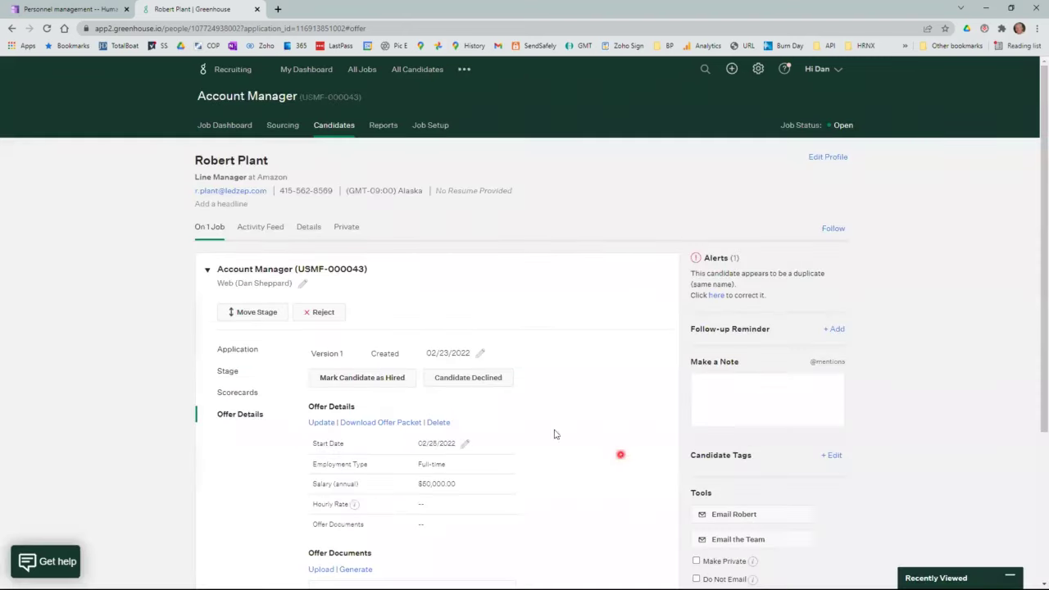
Mark the candidate hired with close reason Not Filling and Keep job open set to No.
left_click(362, 379)
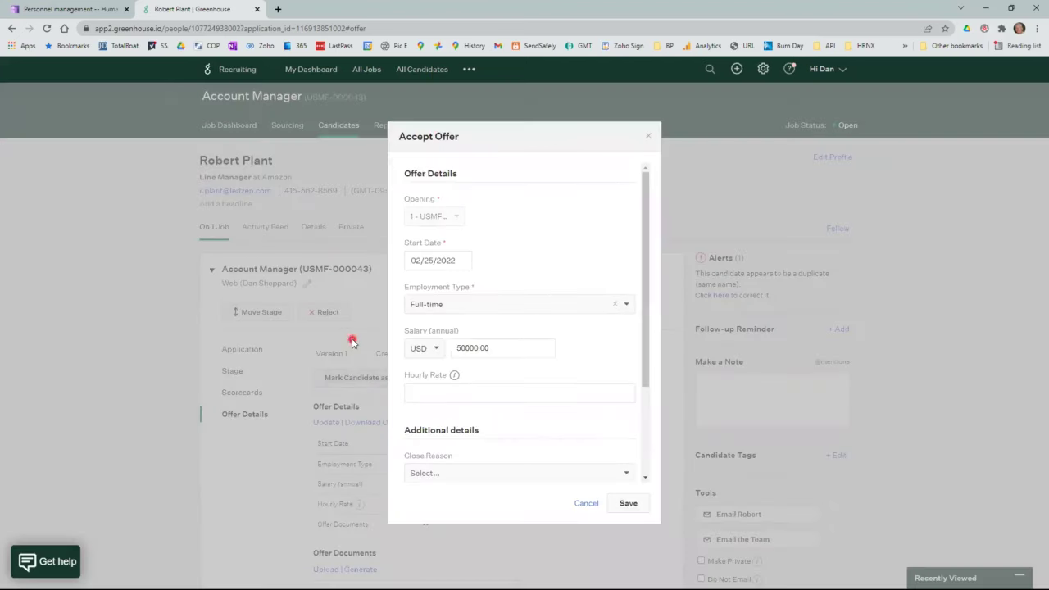
scroll(514, 446, "down", 1)
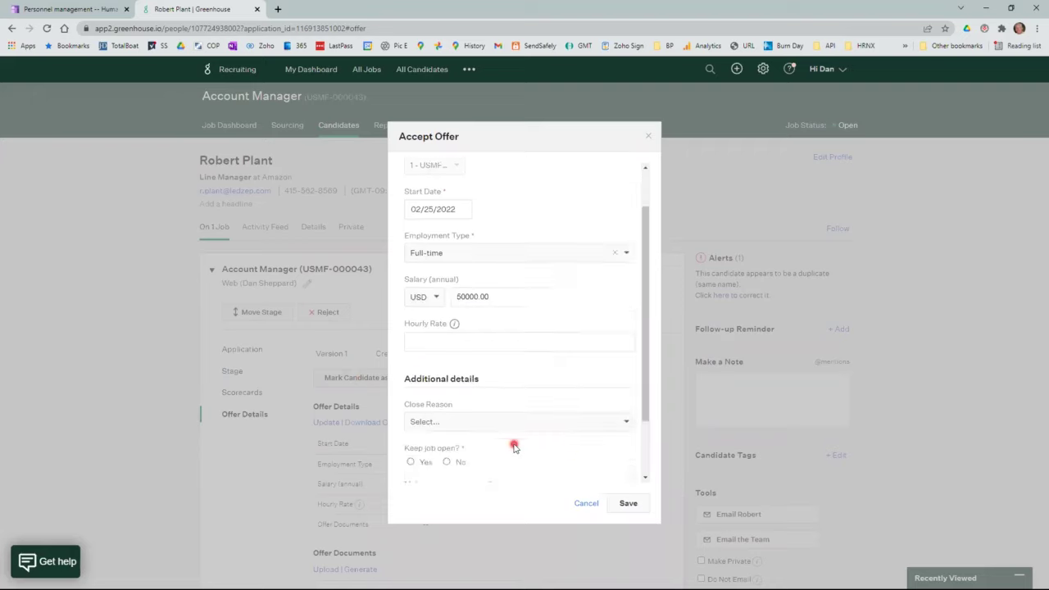
left_click(517, 418)
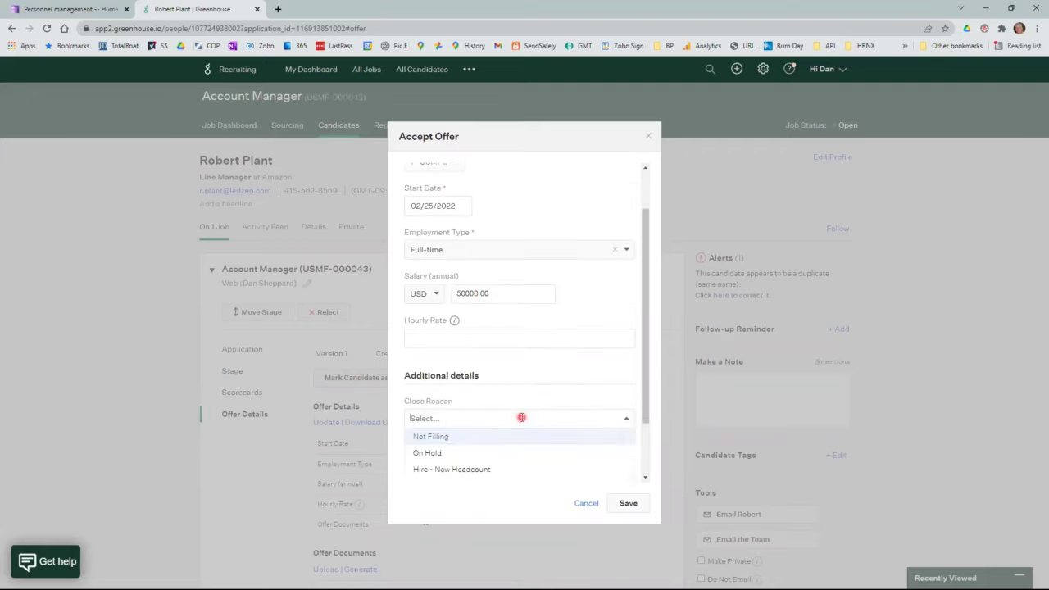
left_click(441, 439)
left_click(466, 416)
left_click(627, 502)
left_click(412, 459)
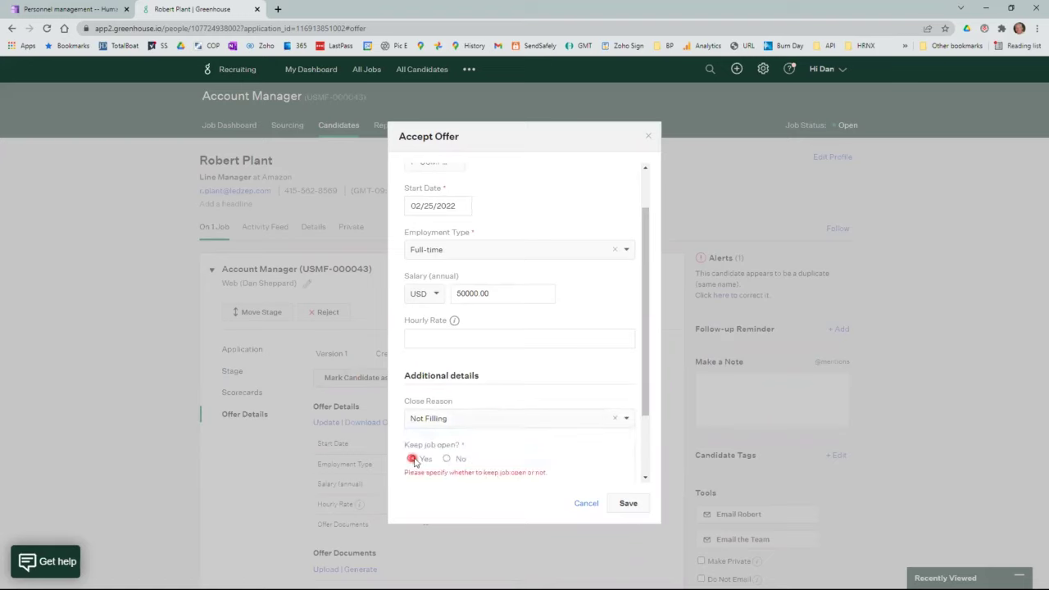
left_click(445, 459)
left_click(623, 506)
left_click(623, 505)
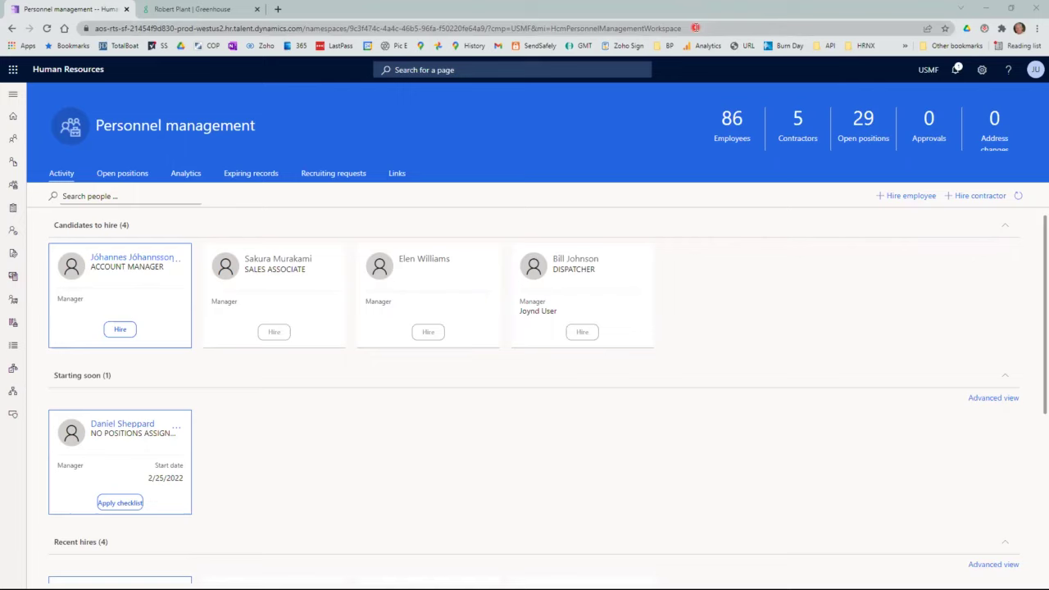
Reload the Personnel management page so five candidates to hire are listed.
left_click(695, 28)
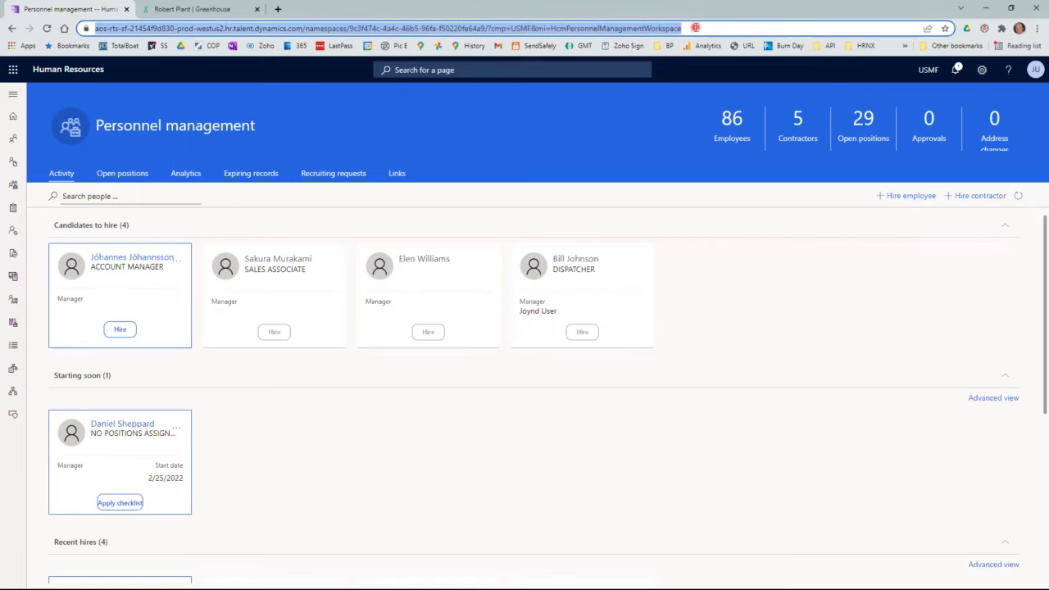
key("Return")
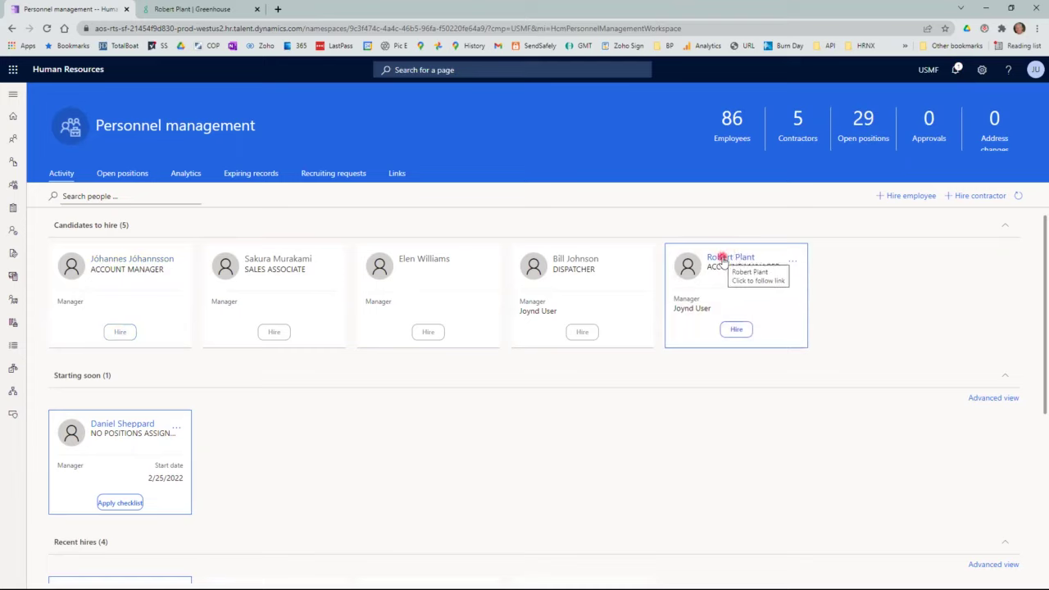
Open the imported candidate's record and review request USMF-000043, the 2/25/2022 start date, and contact details.
left_click(724, 259)
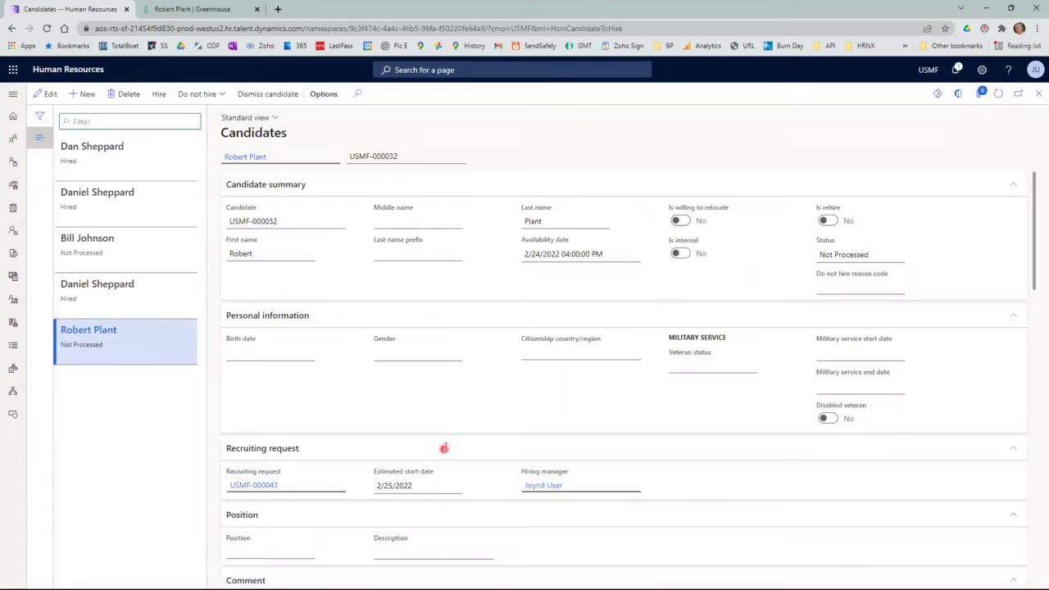
scroll(445, 428, "down", 2)
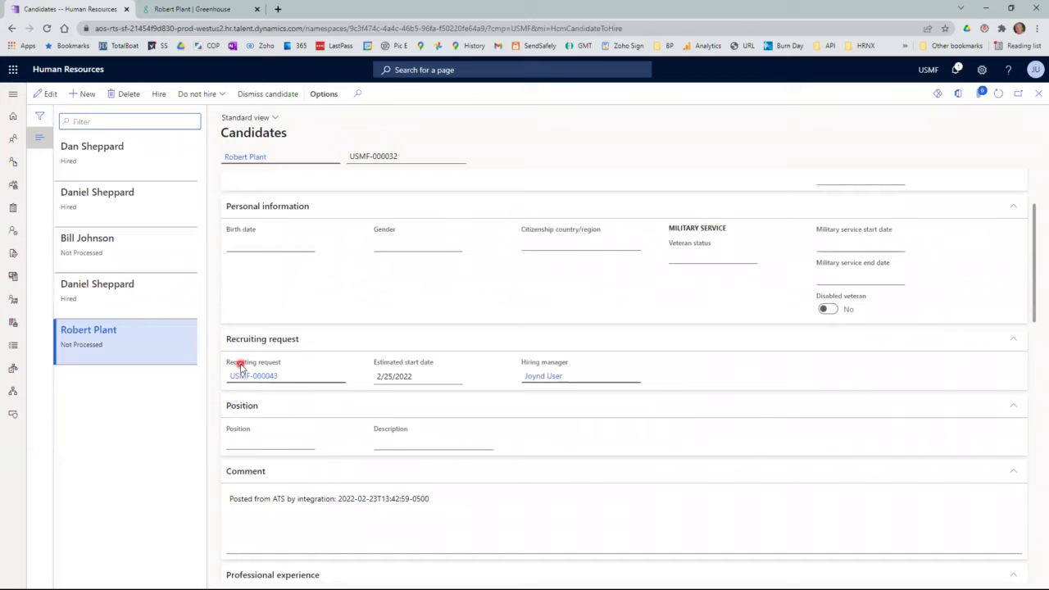
scroll(239, 368, "down", 2)
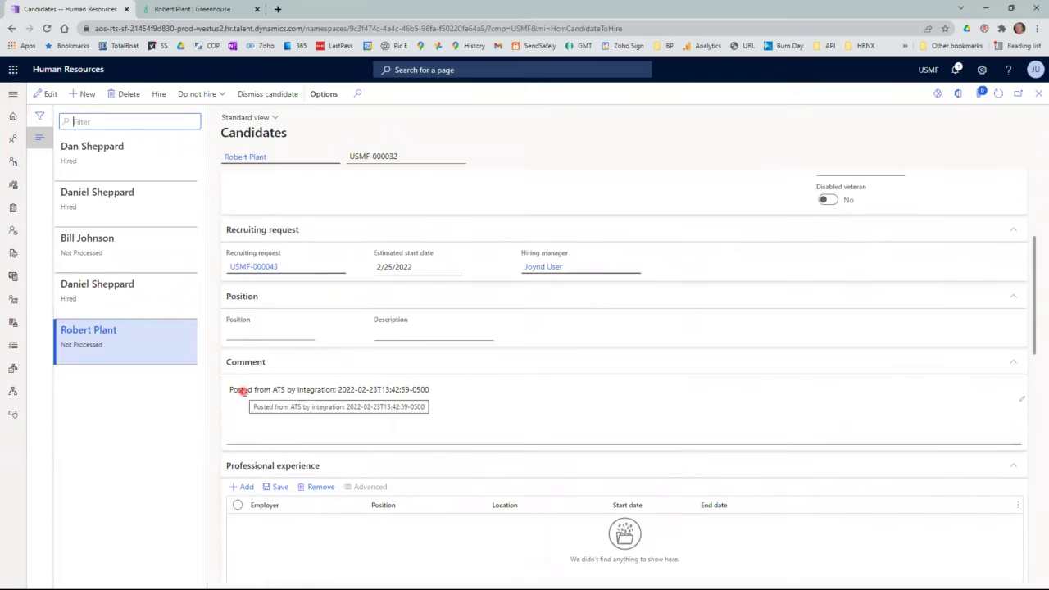
scroll(246, 370, "down", 2)
scroll(246, 374, "down", 3)
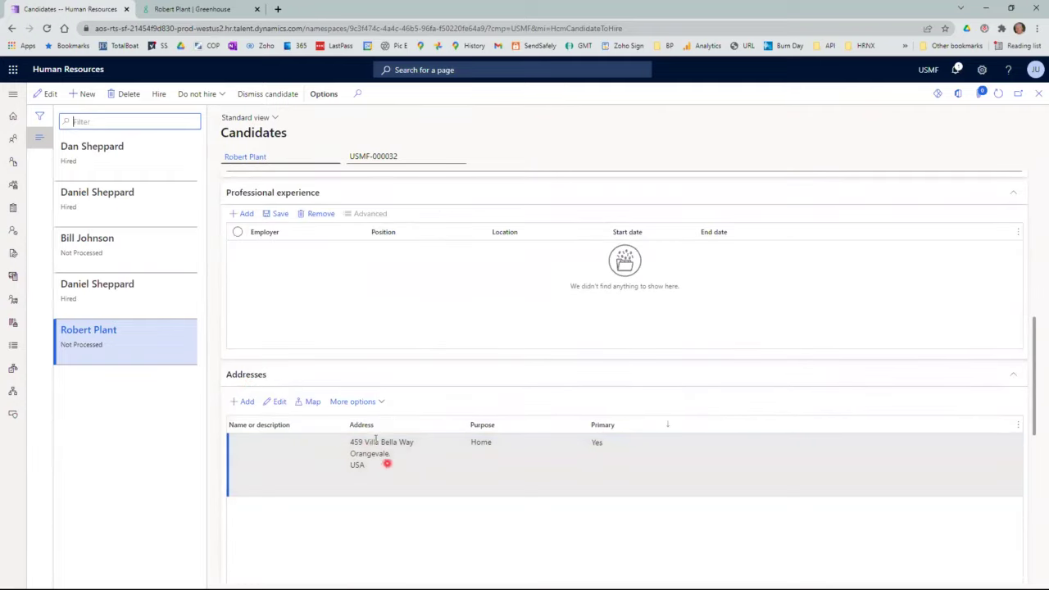
scroll(382, 455, "down", 3)
scroll(375, 442, "down", 3)
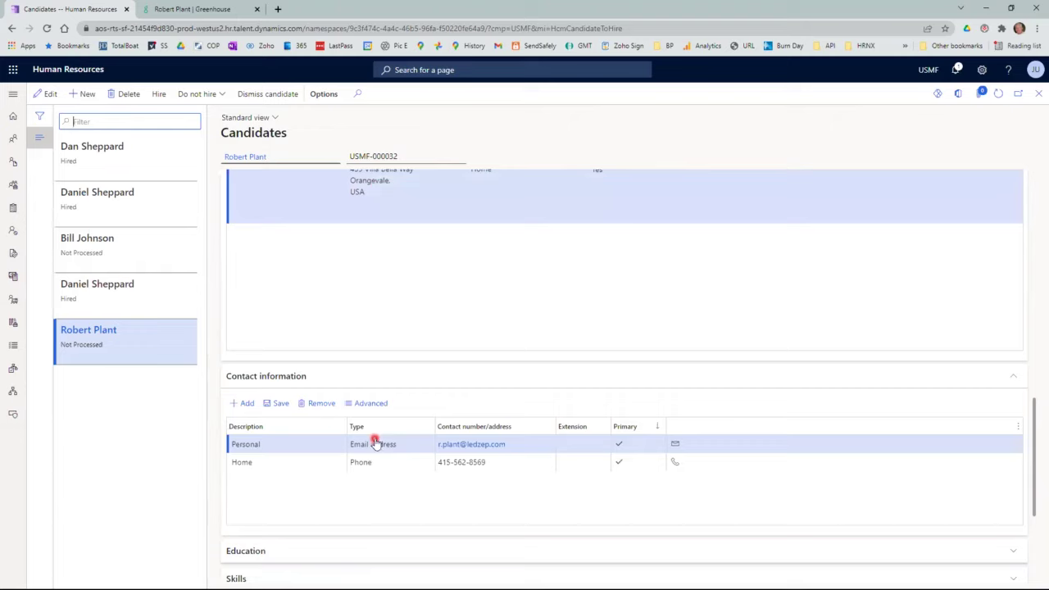